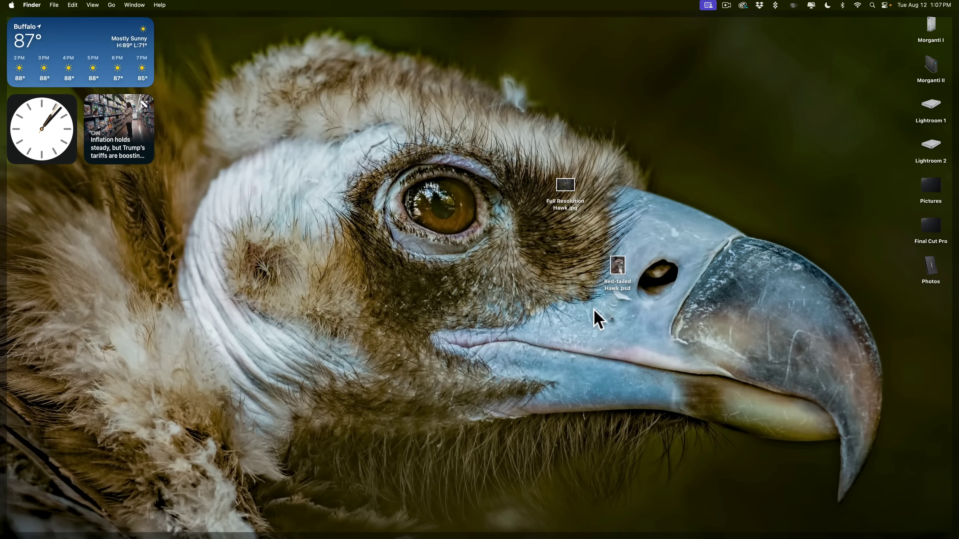
# View Full Resolution Hawk.jpg, then preview Red-tailed Hawk.psd full screen in Quick Look
pyautogui.doubleClick(560, 189)
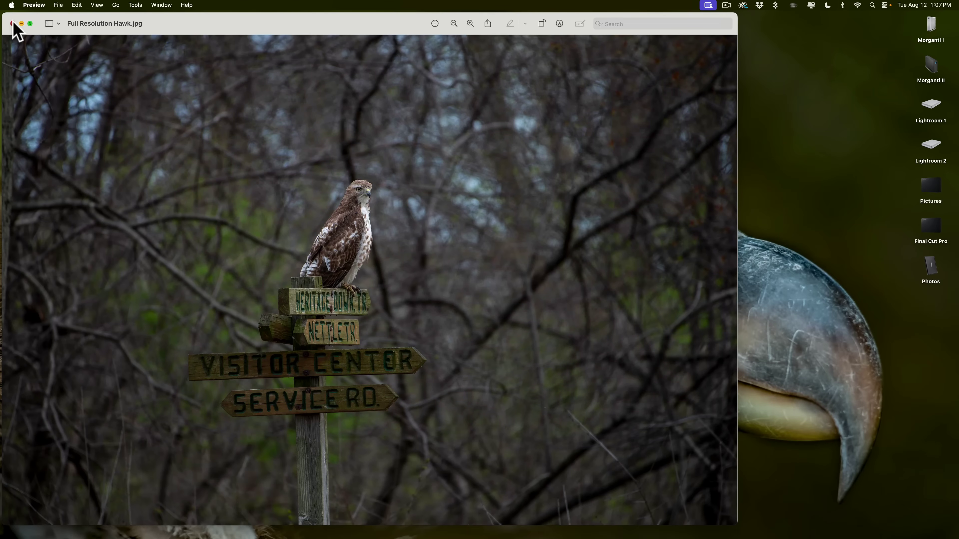
pyautogui.click(12, 24)
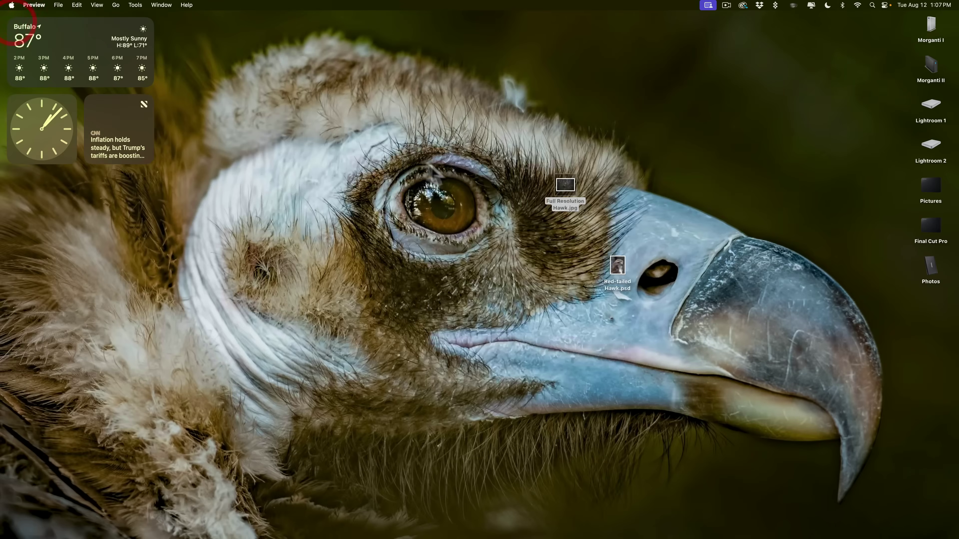
pyautogui.click(618, 268)
pyautogui.press('space')
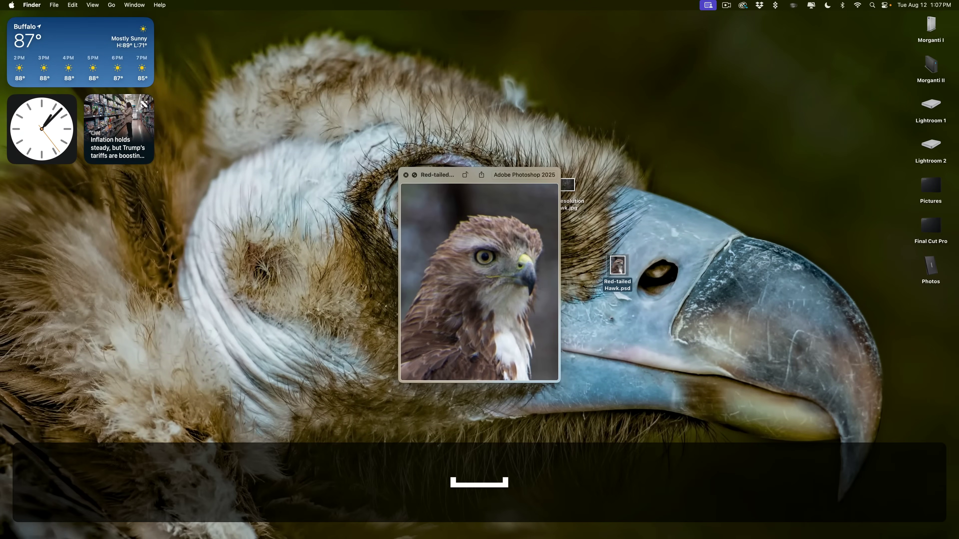
pyautogui.click(415, 176)
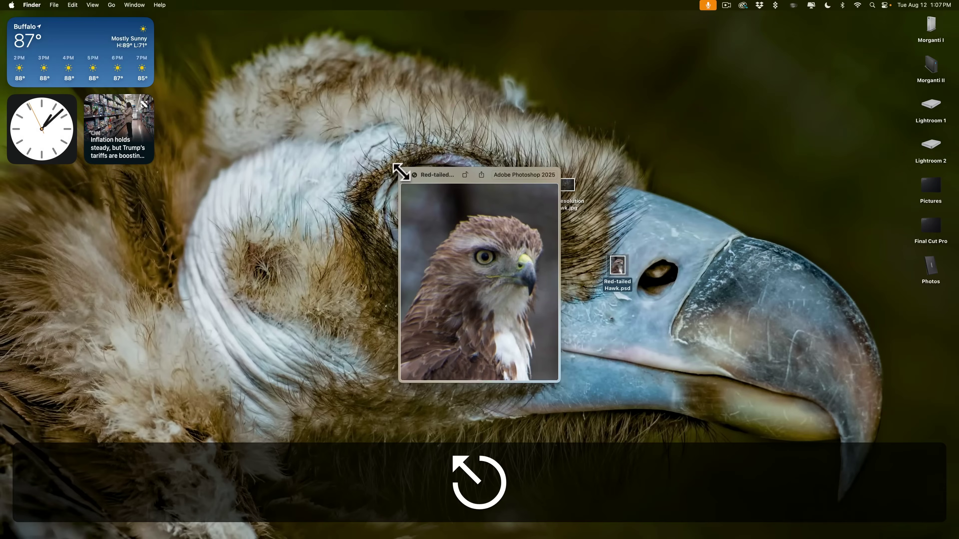
pyautogui.click(406, 174)
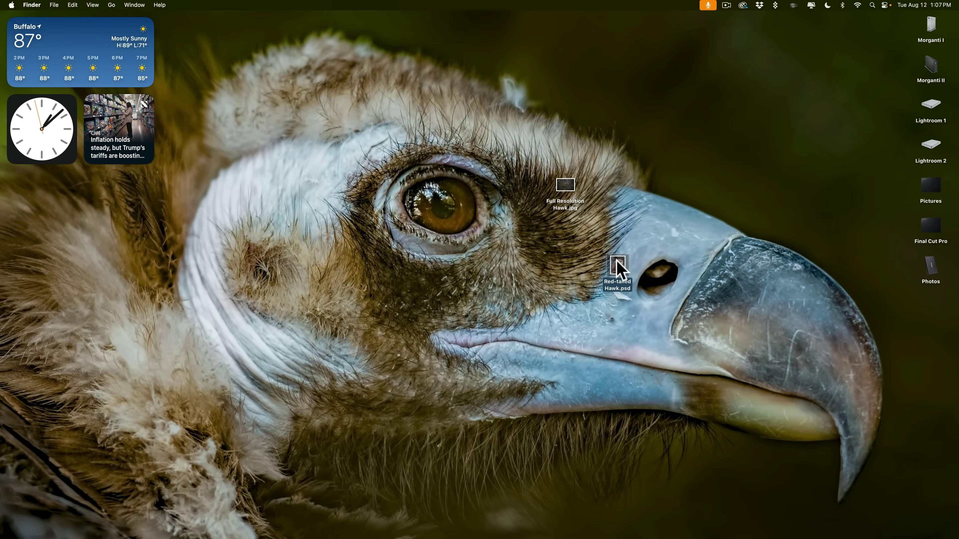
# Open the hawk PSD in Photoshop and export it as a JPG: quality 7, 1480 × 1848 px
pyautogui.moveTo(619, 269); pyautogui.dragTo(588, 514)
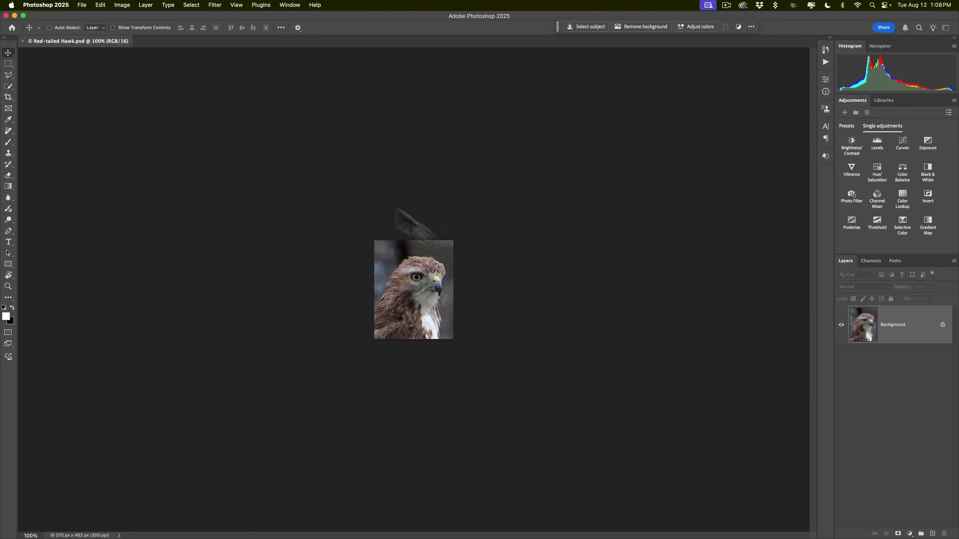
pyautogui.click(82, 4)
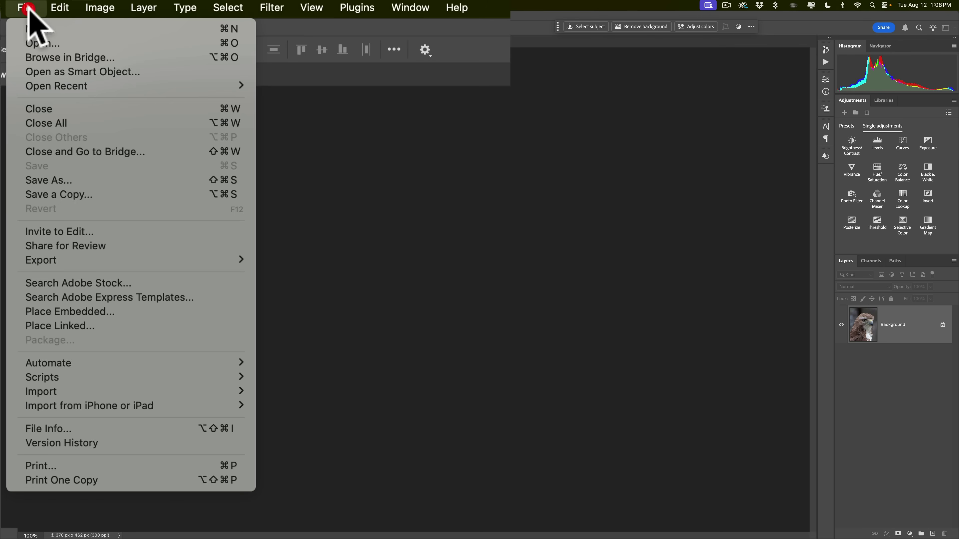
pyautogui.moveTo(97, 261)
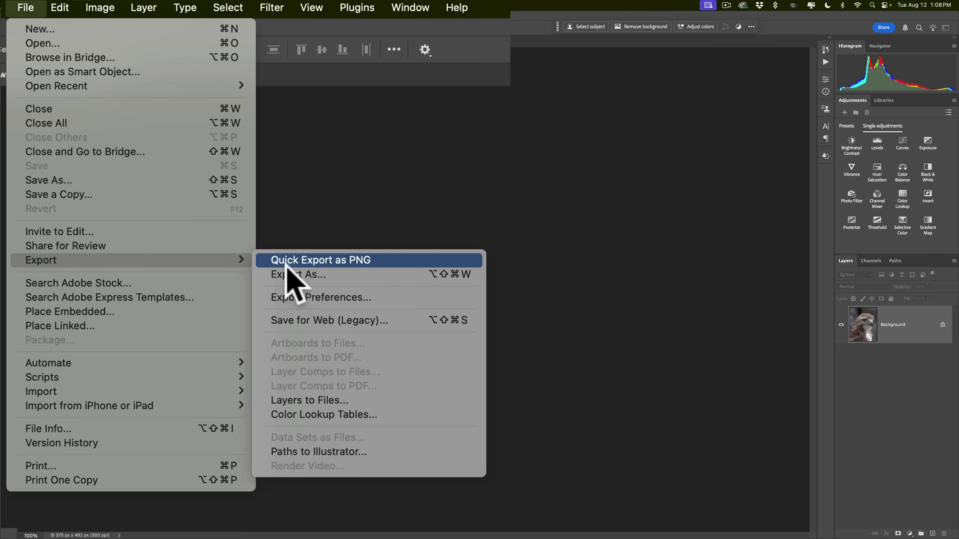
pyautogui.click(288, 272)
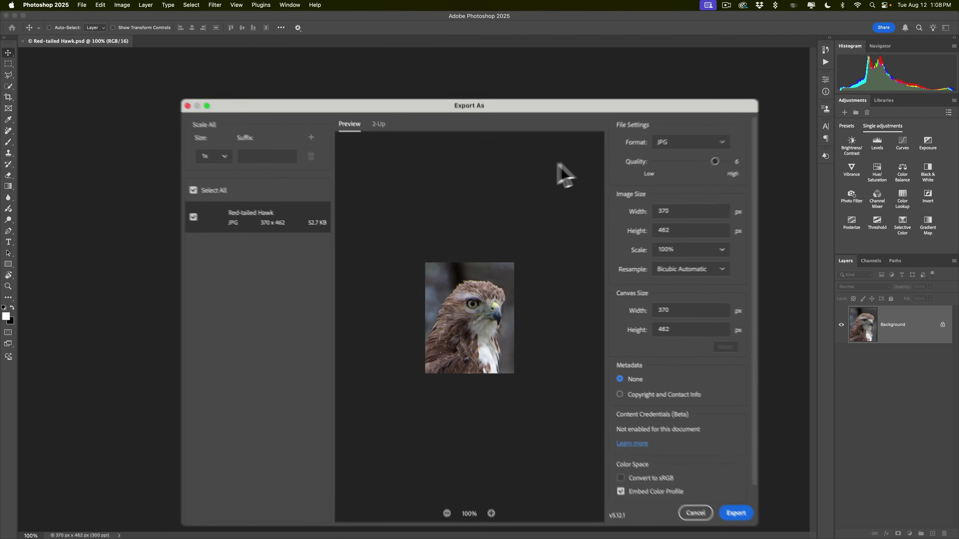
pyautogui.moveTo(751, 117); pyautogui.dragTo(766, 116)
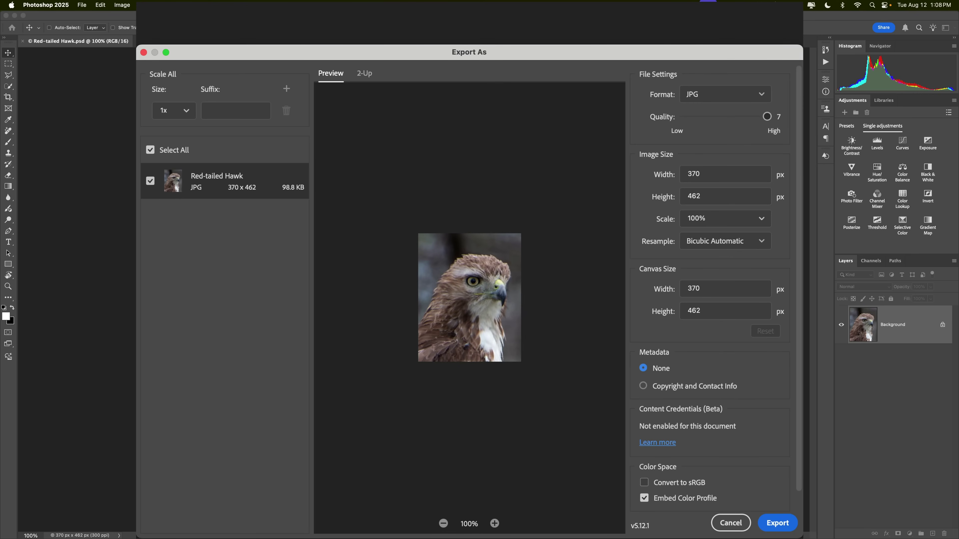
pyautogui.click(731, 174)
pyautogui.write('1480')
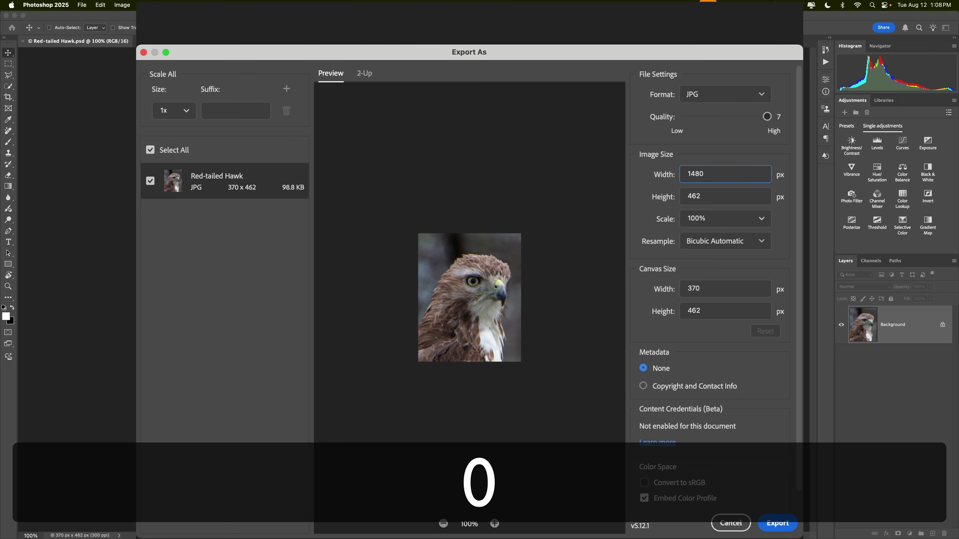
pyautogui.press('Tab')
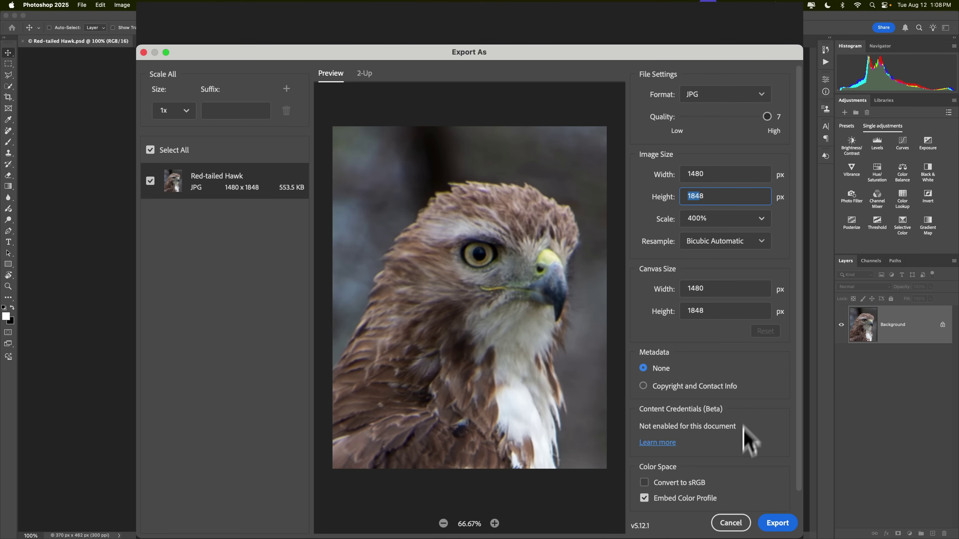
pyautogui.click(777, 523)
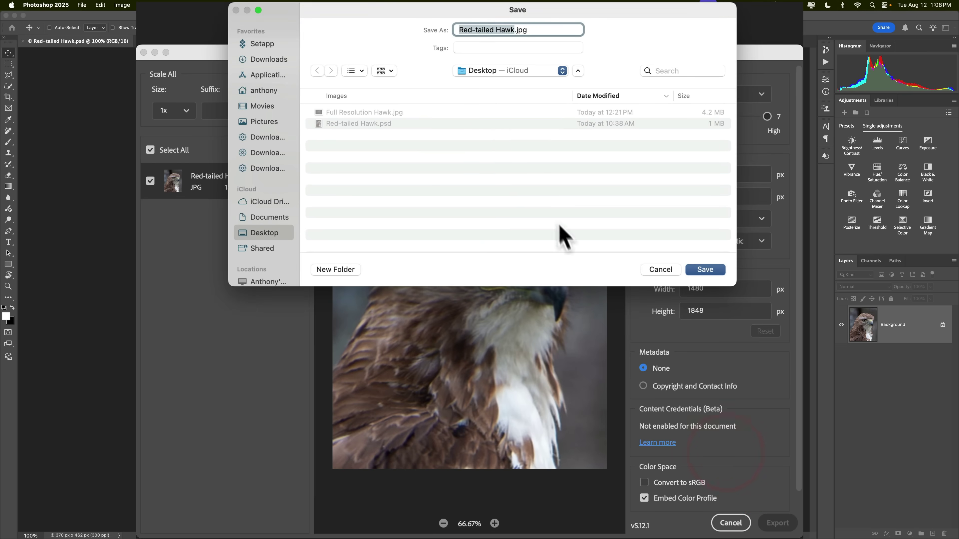
# Save the export to the desktop as Photoshop-Red-tailed Hawk.jpg
pyautogui.press('Left')
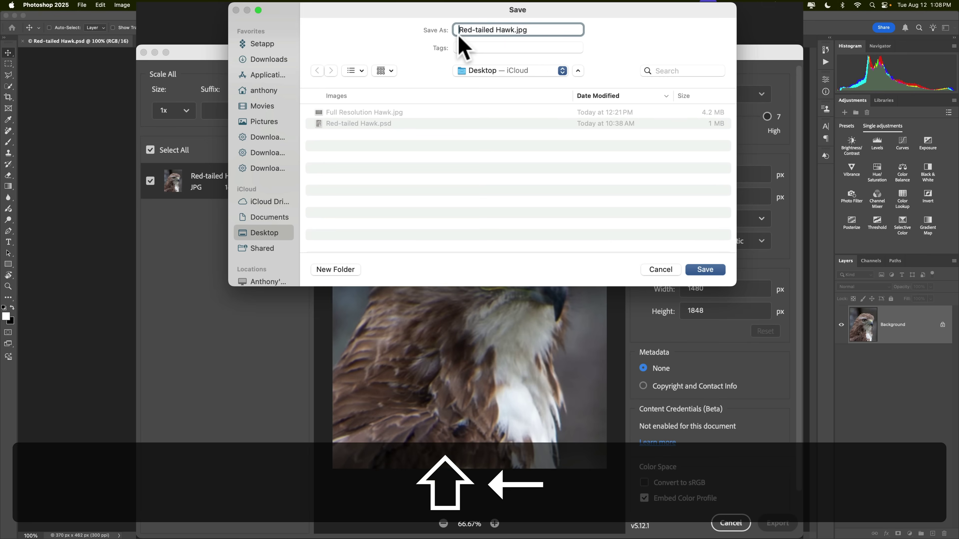
pyautogui.write('Photoshop')
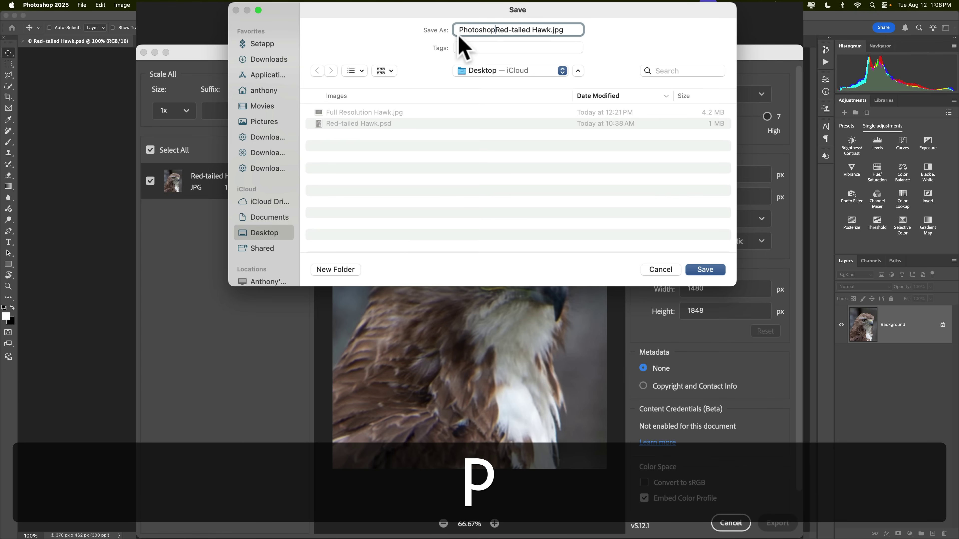
pyautogui.write('-')
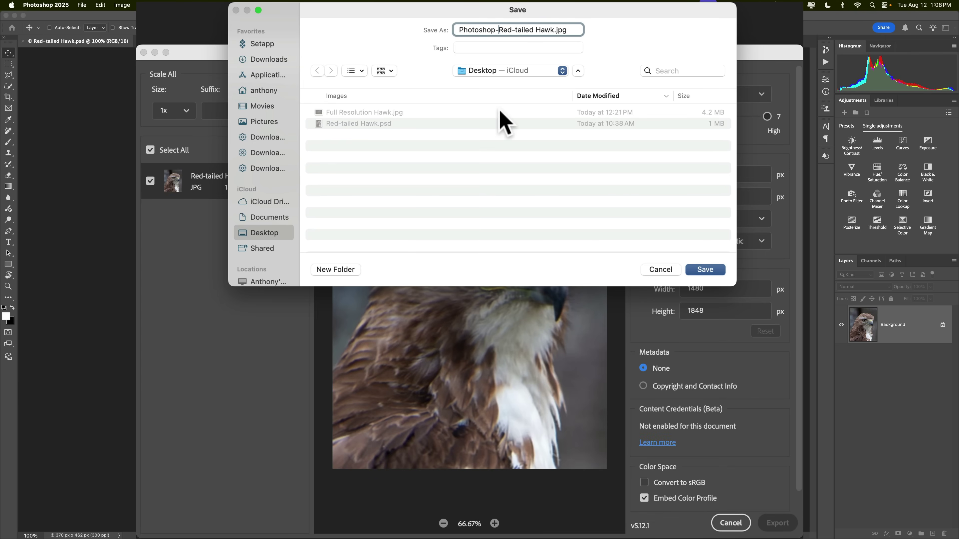
pyautogui.click(704, 269)
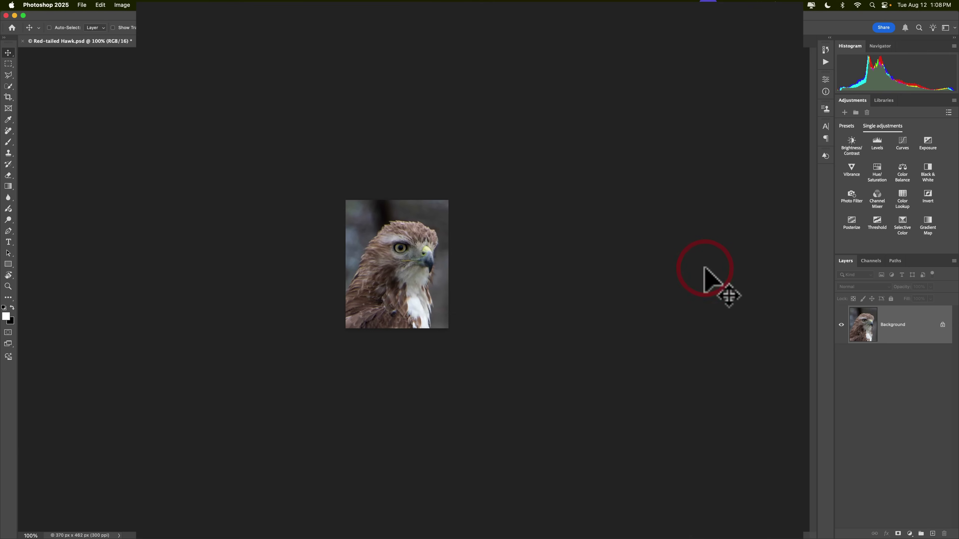
# Quit Photoshop without saving the PSD, then move Full Resolution Hawk.jpg to the upper left
pyautogui.press('super+q')
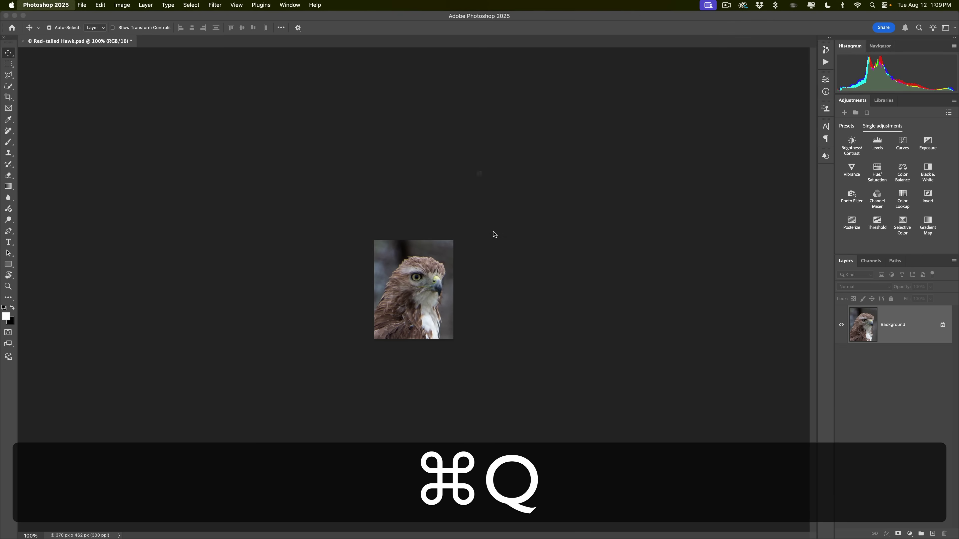
pyautogui.click(486, 204)
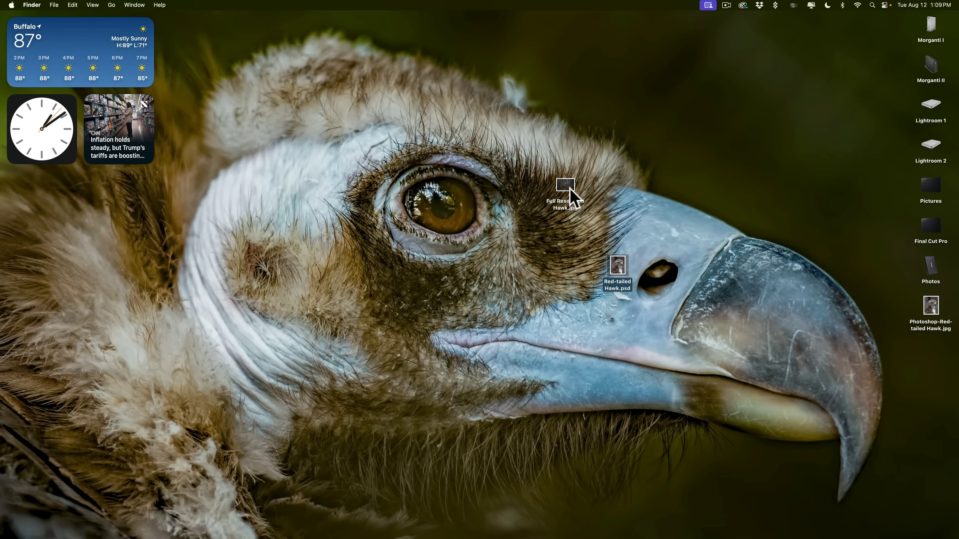
pyautogui.moveTo(566, 191); pyautogui.dragTo(298, 43)
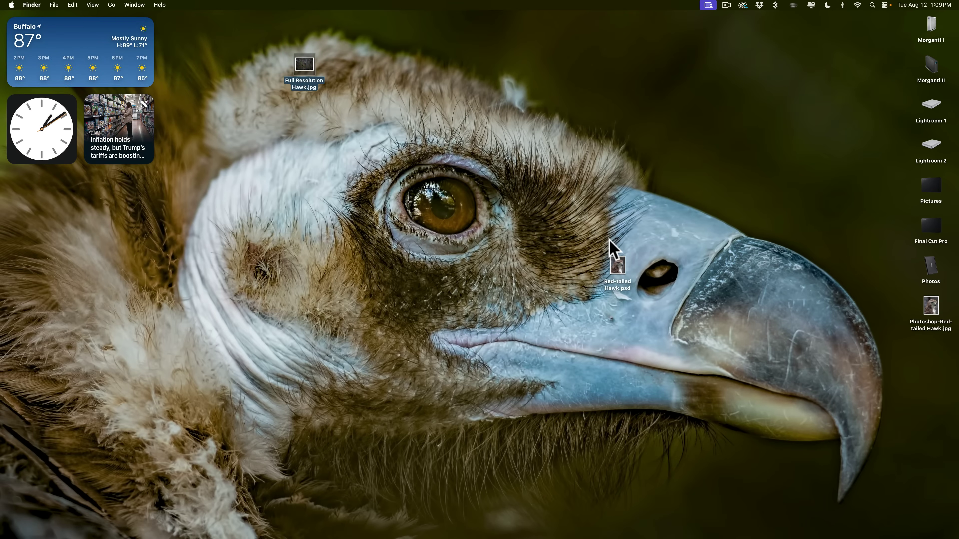
# Group the PSD and Photoshop JPG on the desktop, then open Red-tailed Hawk.psd in ON1 Resize AI
pyautogui.moveTo(615, 263); pyautogui.dragTo(605, 131)
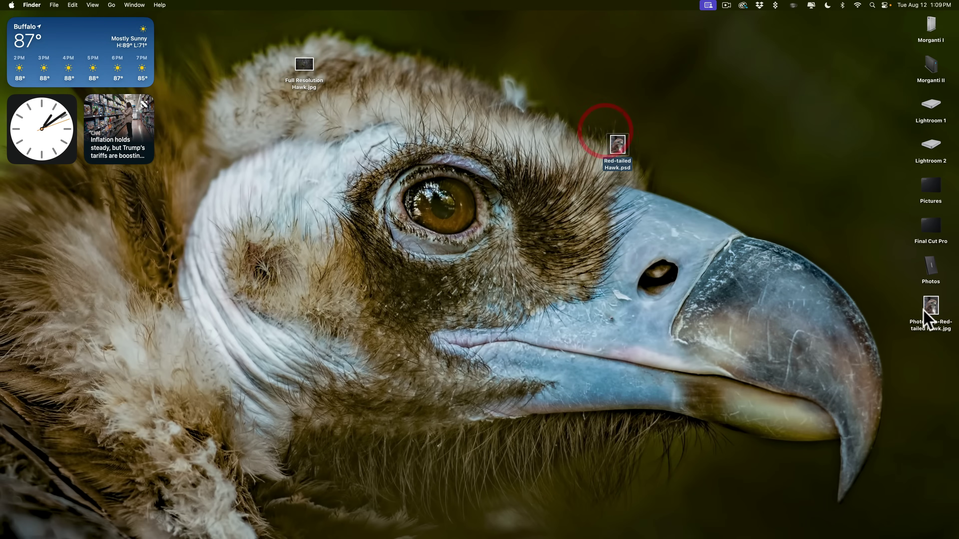
pyautogui.moveTo(928, 306); pyautogui.dragTo(508, 147)
pyautogui.click(618, 147)
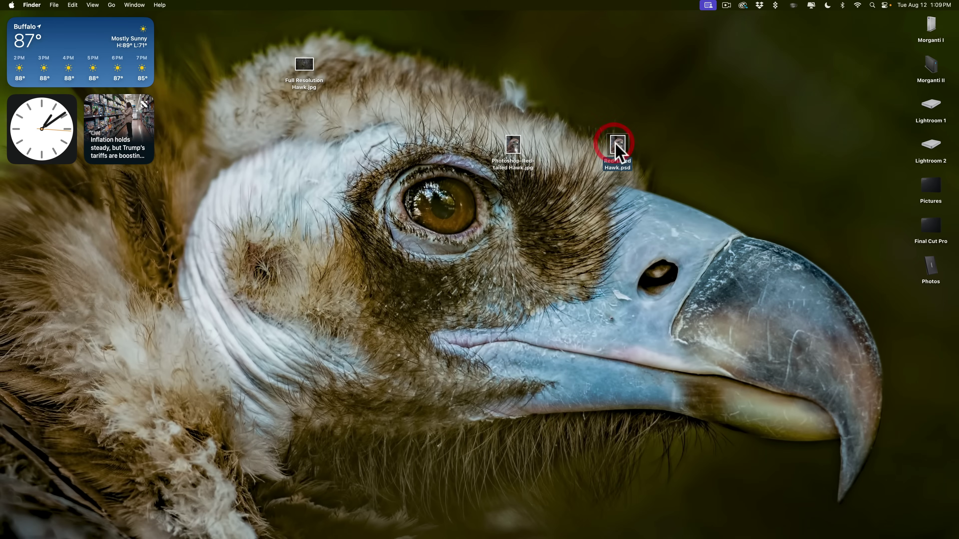
pyautogui.moveTo(619, 152); pyautogui.dragTo(743, 525)
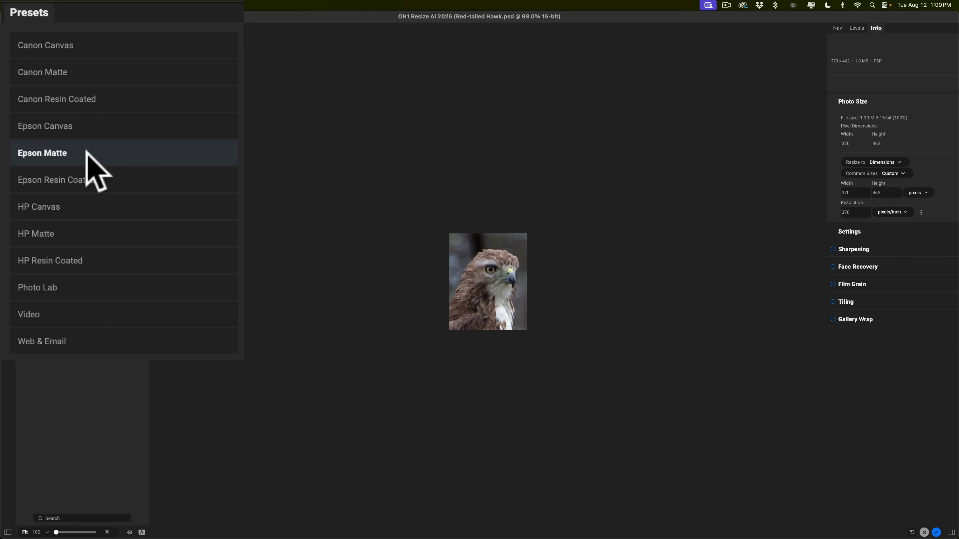
pyautogui.click(75, 153)
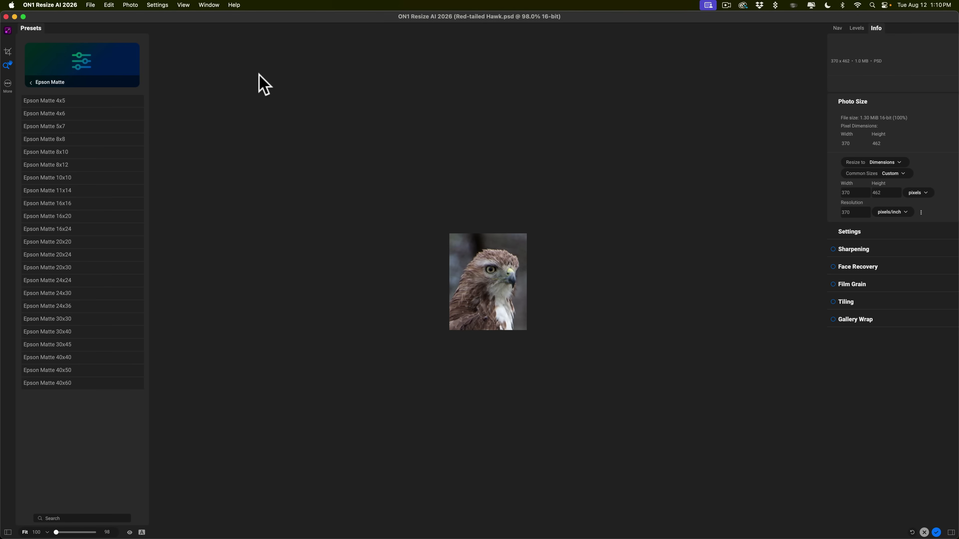
pyautogui.click(32, 82)
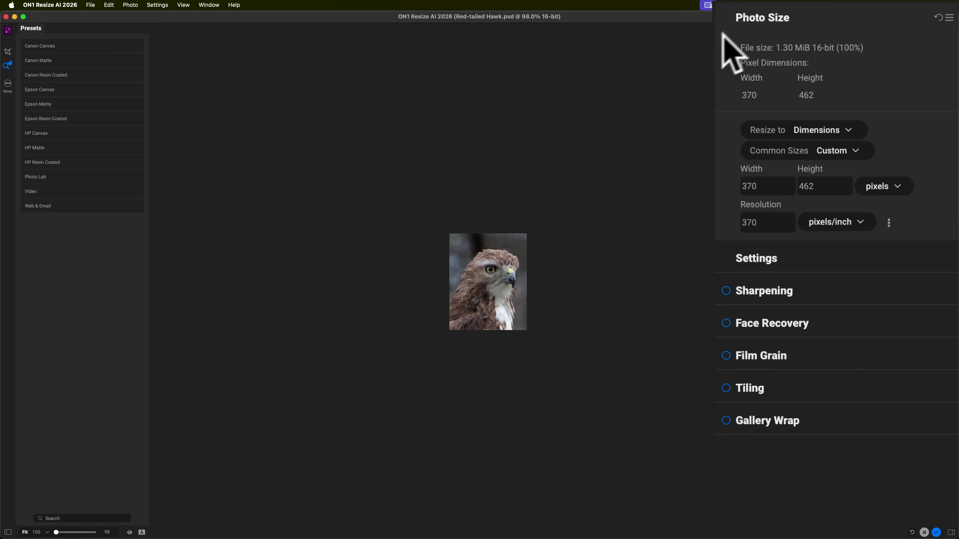
# Set the target width to 1480 px so the height becomes 1848 px
pyautogui.click(770, 184)
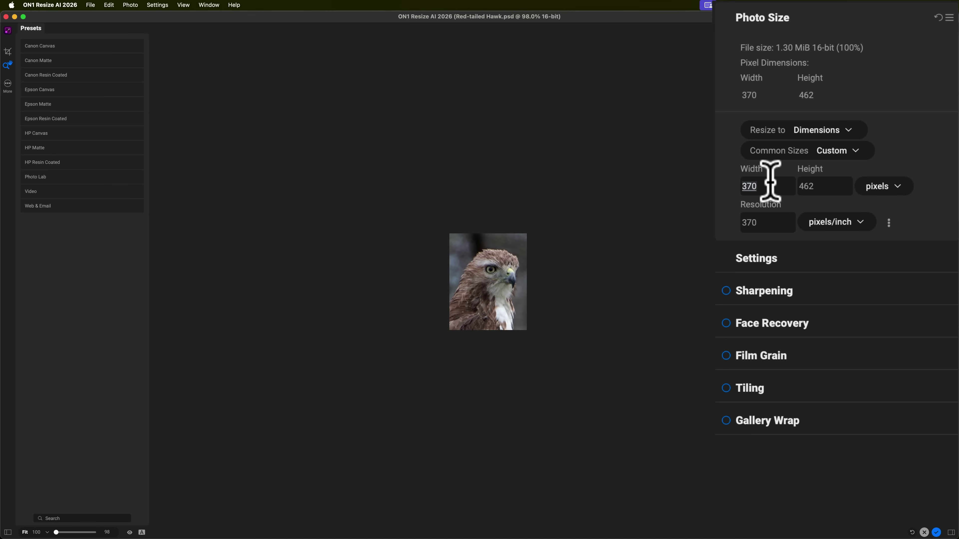
pyautogui.write('1')
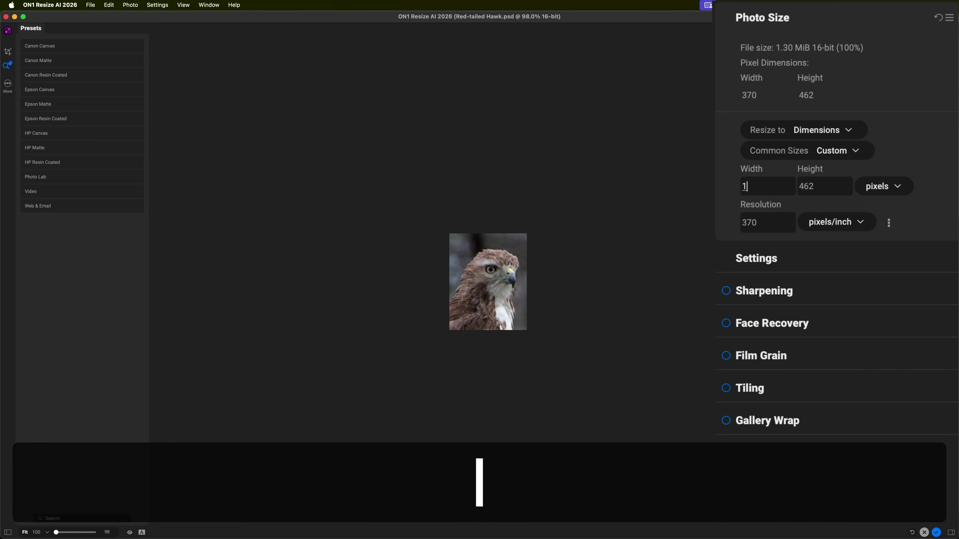
pyautogui.write('480')
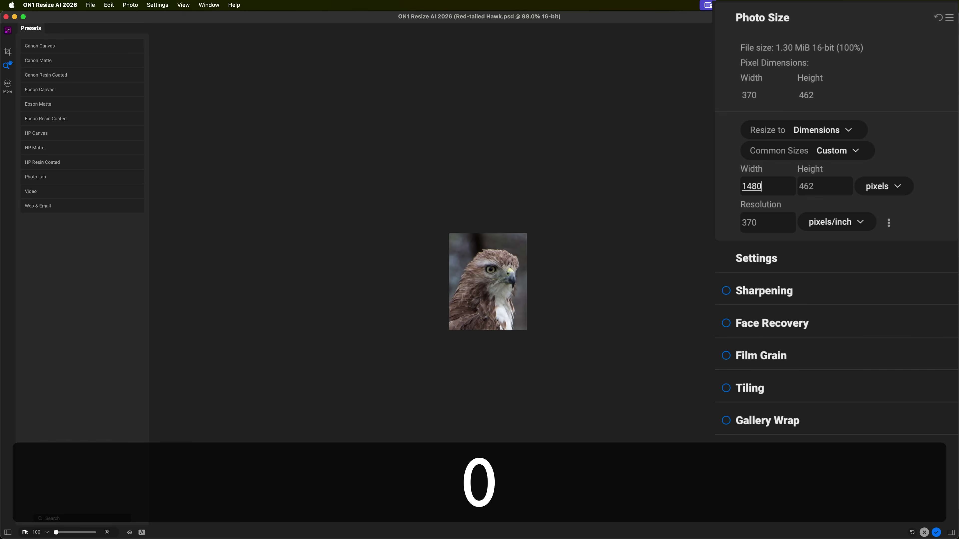
pyautogui.press('Tab')
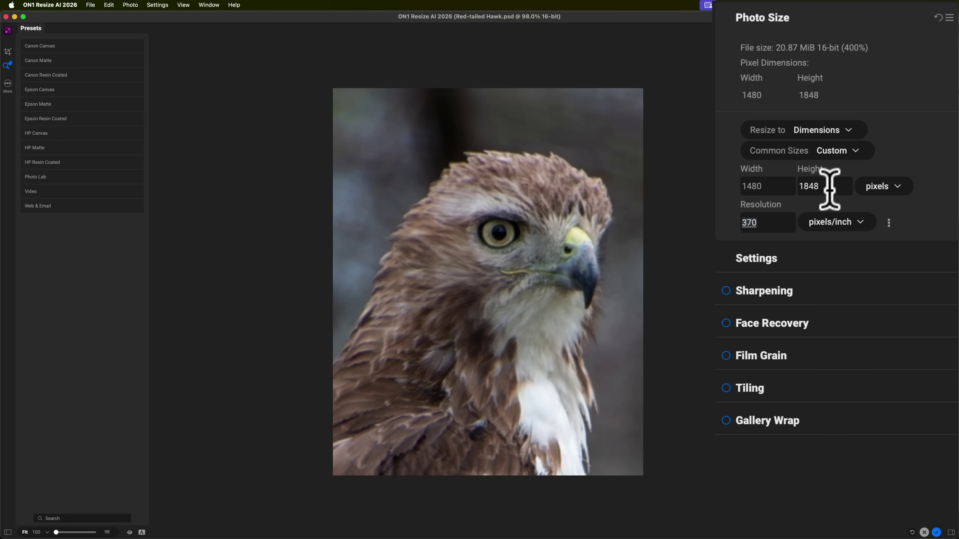
pyautogui.click(752, 226)
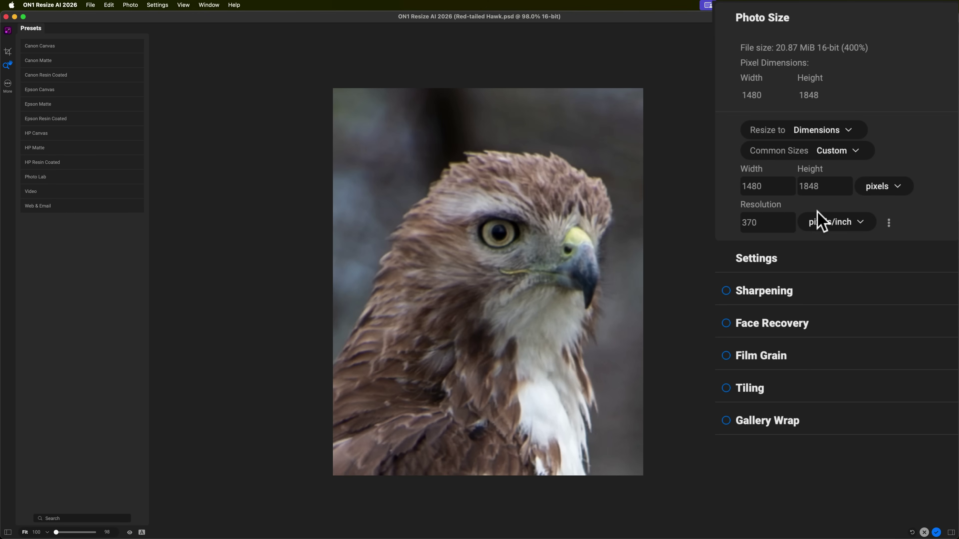
# Choose Highest Quality resizing and confirm the 2026 Highest Quality model
pyautogui.click(750, 251)
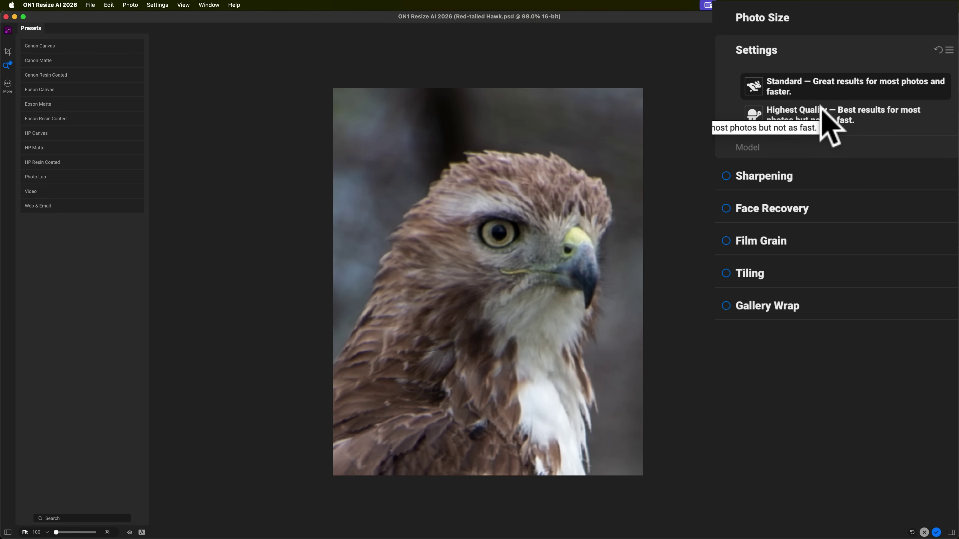
pyautogui.click(835, 113)
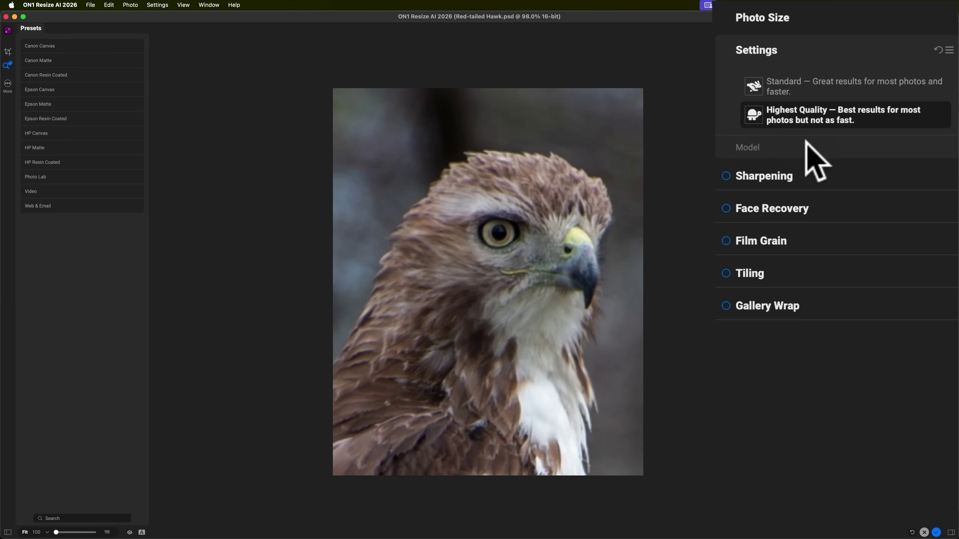
pyautogui.click(755, 146)
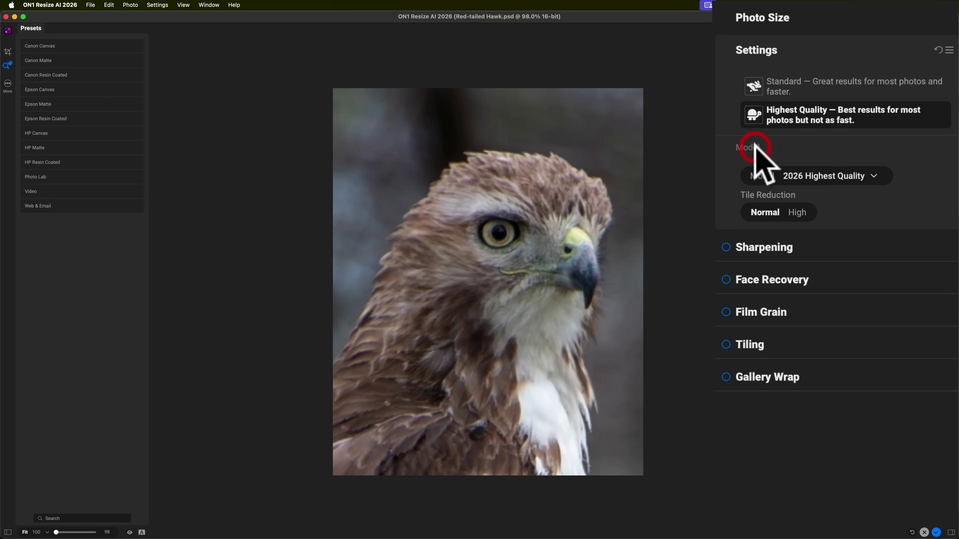
pyautogui.click(875, 175)
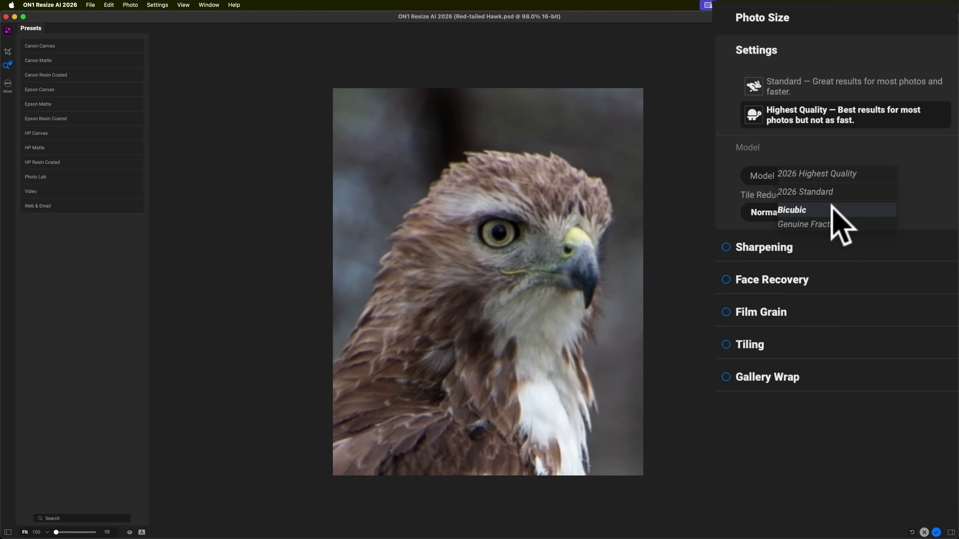
pyautogui.click(921, 174)
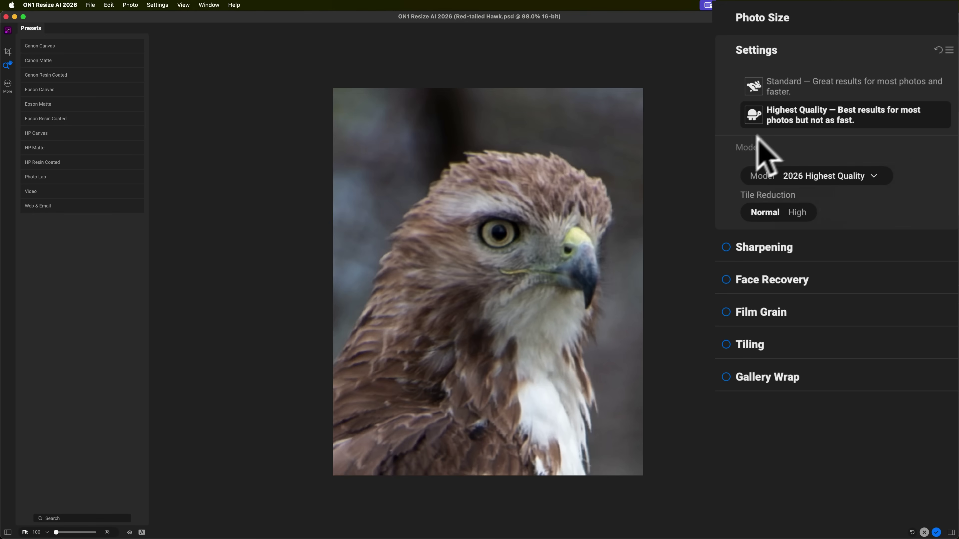
pyautogui.click(753, 142)
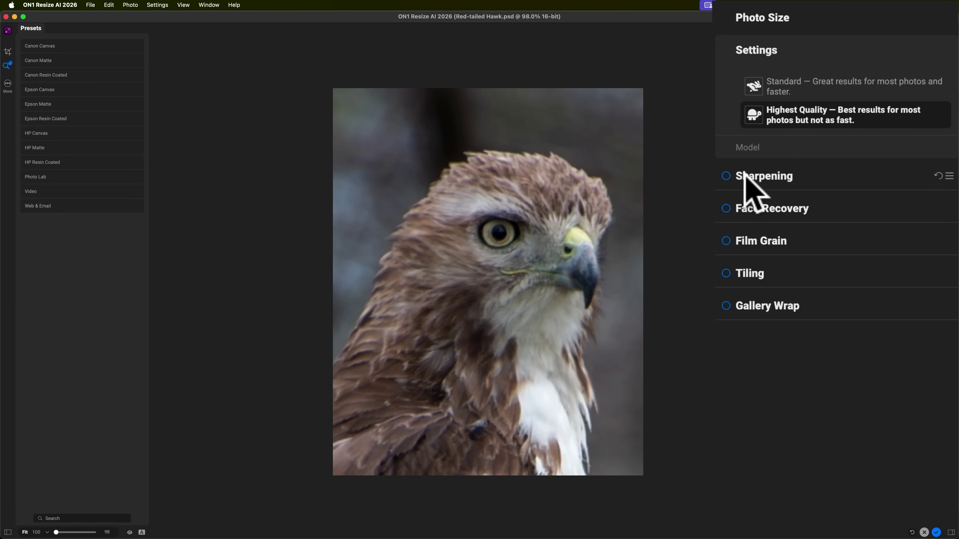
# Turn on sharpening with Detail 0 and Amount around 31
pyautogui.click(746, 176)
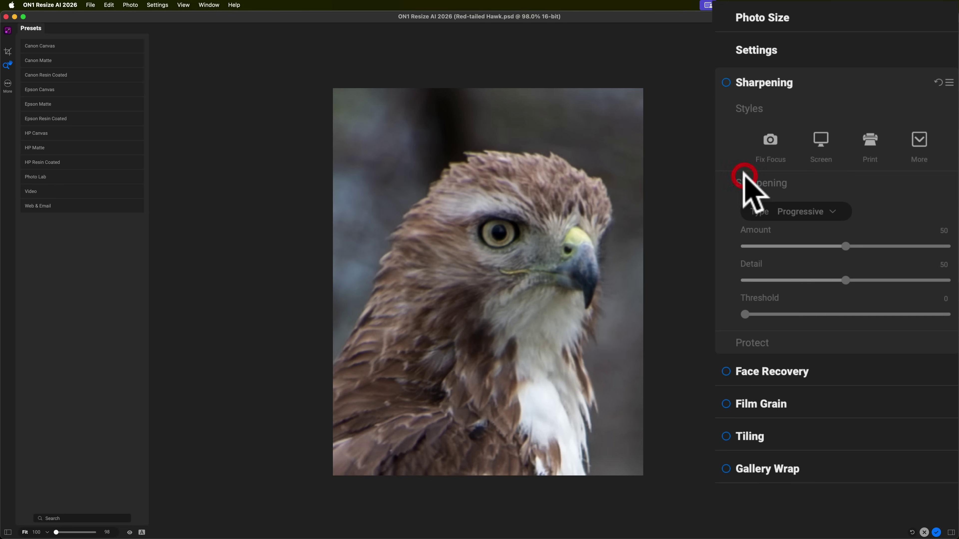
pyautogui.click(726, 81)
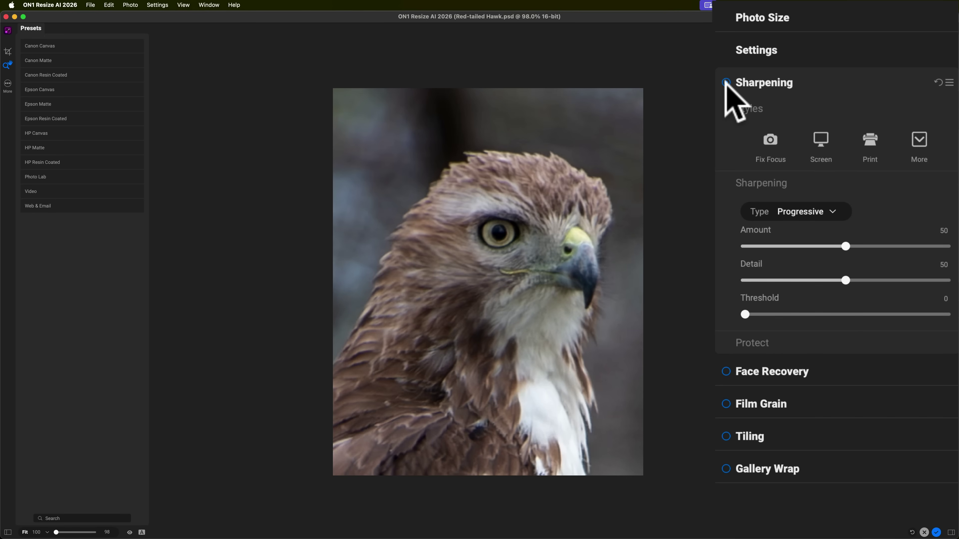
pyautogui.click(726, 83)
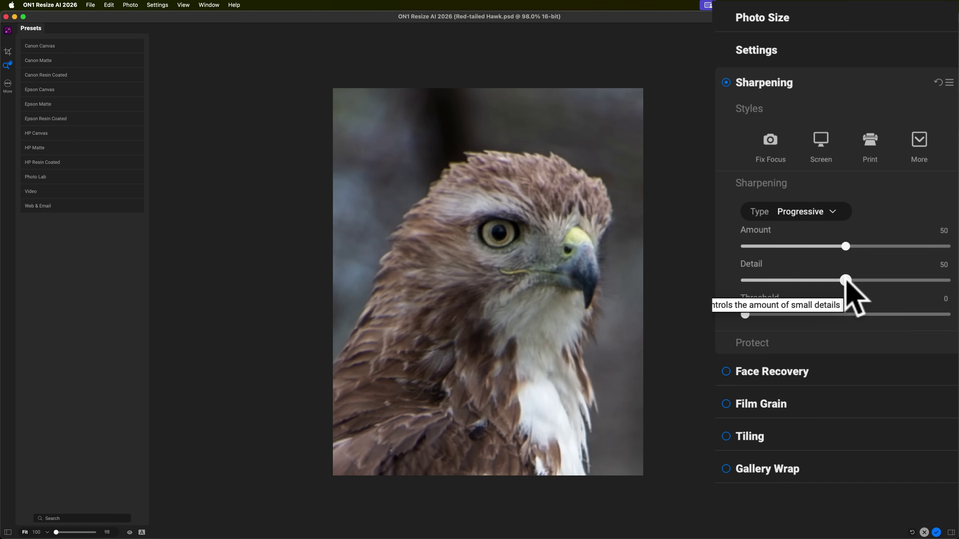
pyautogui.moveTo(845, 280); pyautogui.dragTo(742, 280)
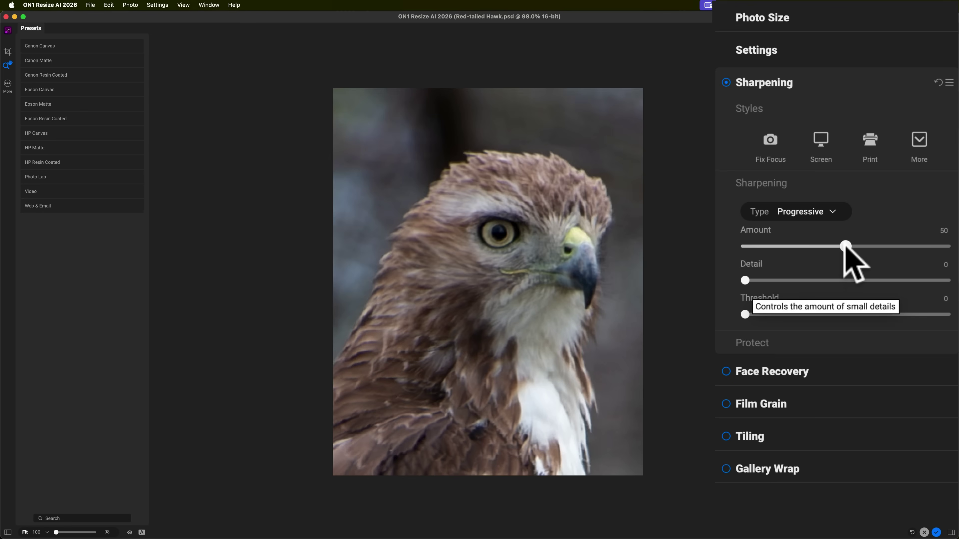
pyautogui.moveTo(846, 246); pyautogui.dragTo(805, 246)
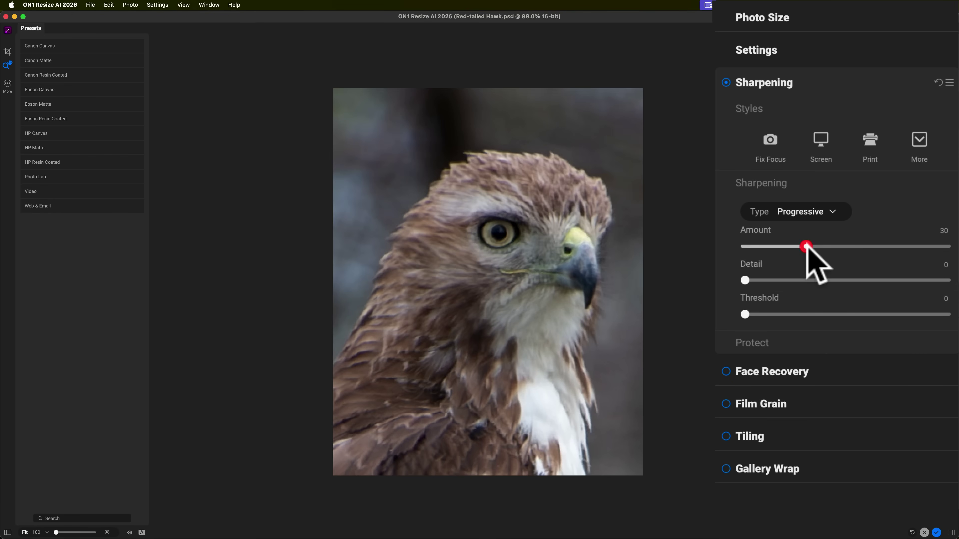
# Pick the Print sharpening style and set Amount to 30 and Detail to 0
pyautogui.click(772, 145)
pyautogui.click(834, 144)
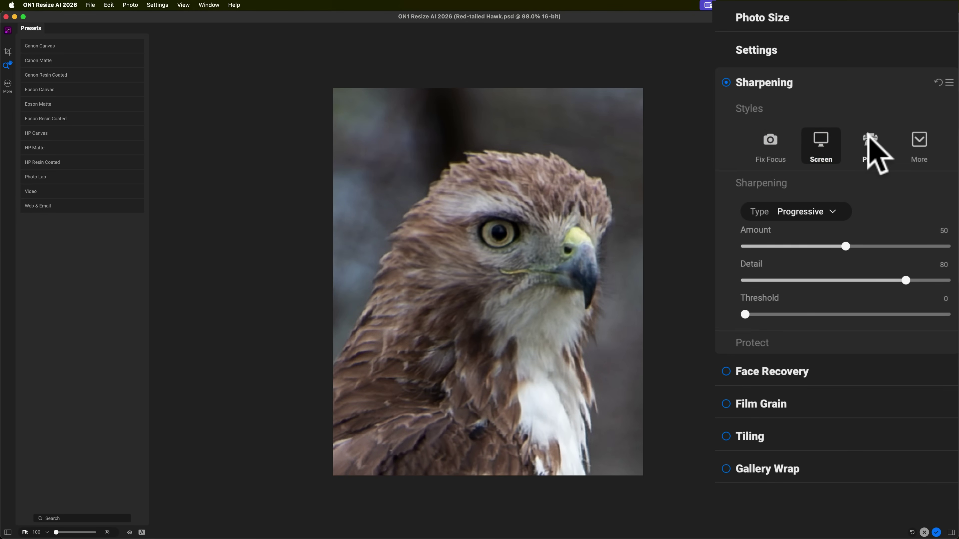
pyautogui.click(870, 141)
pyautogui.click(919, 141)
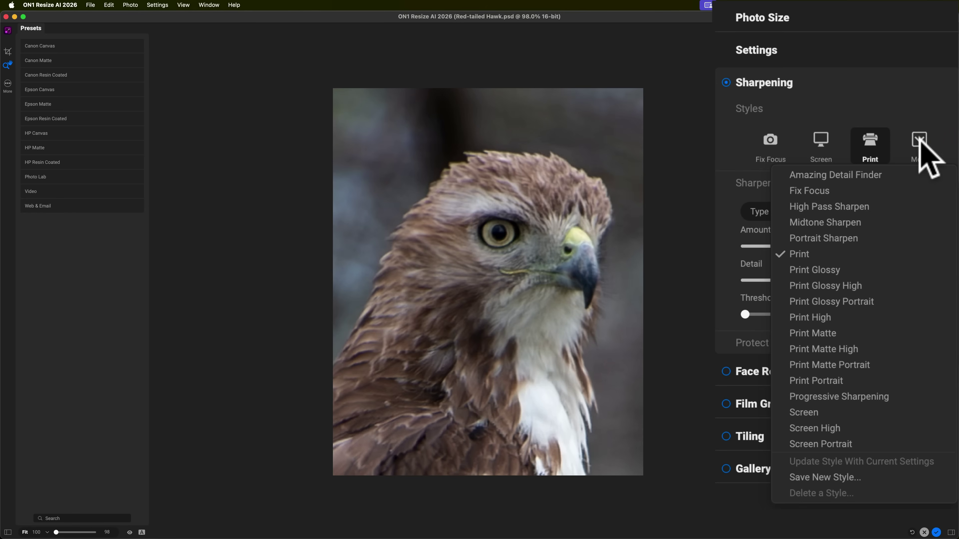
pyautogui.click(919, 142)
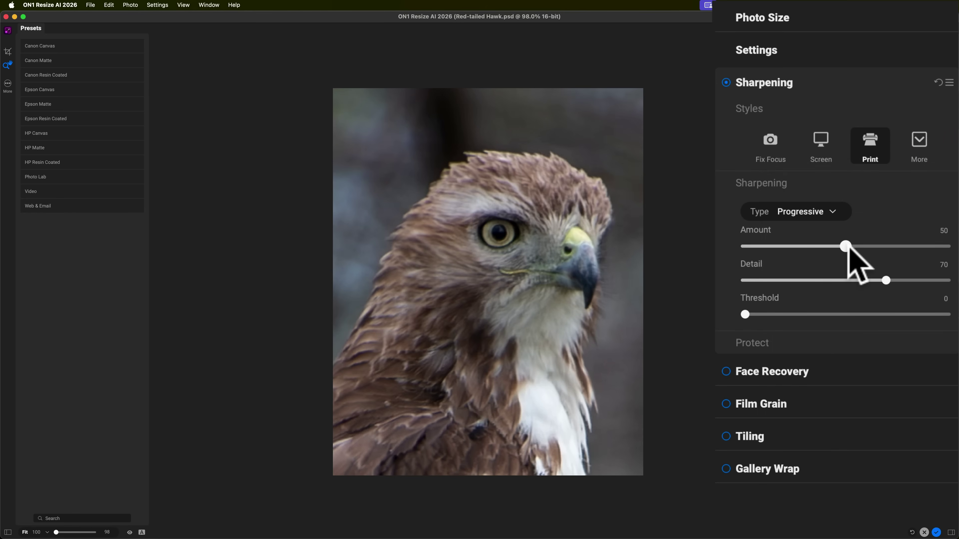
pyautogui.moveTo(848, 247); pyautogui.dragTo(806, 249)
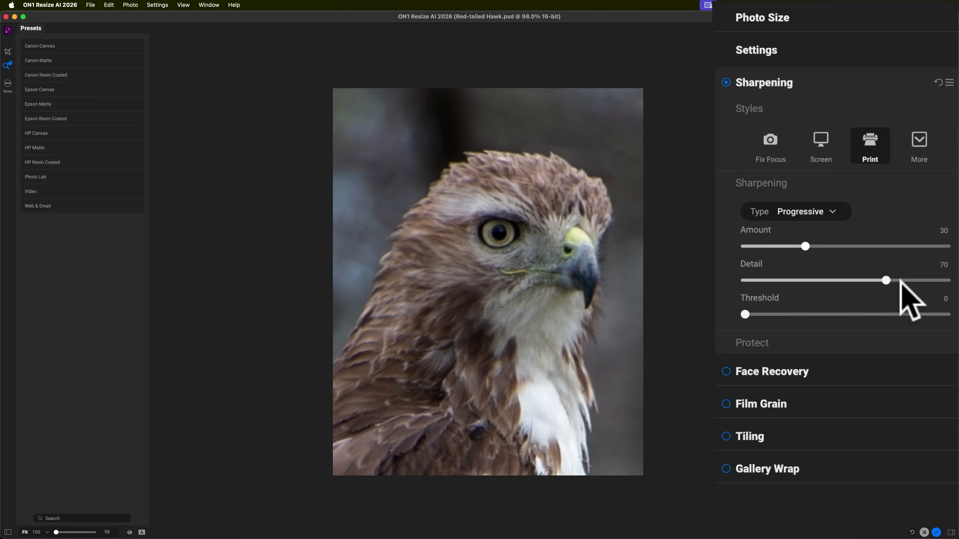
pyautogui.moveTo(884, 282); pyautogui.dragTo(741, 288)
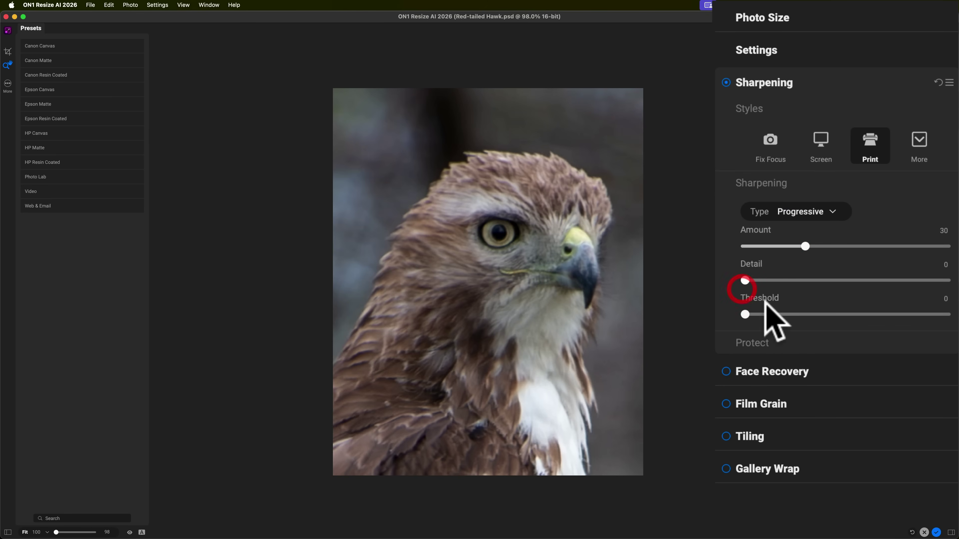
pyautogui.click(755, 342)
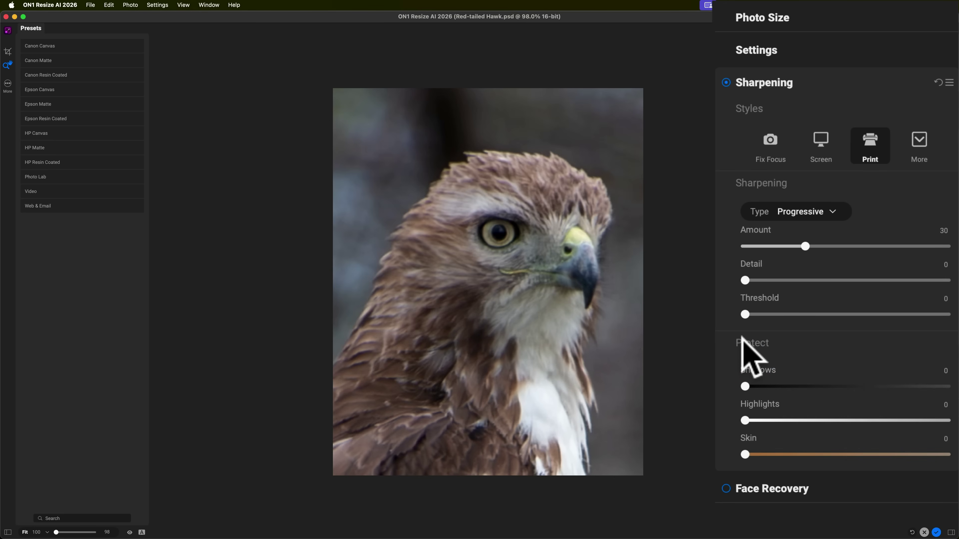
pyautogui.click(743, 344)
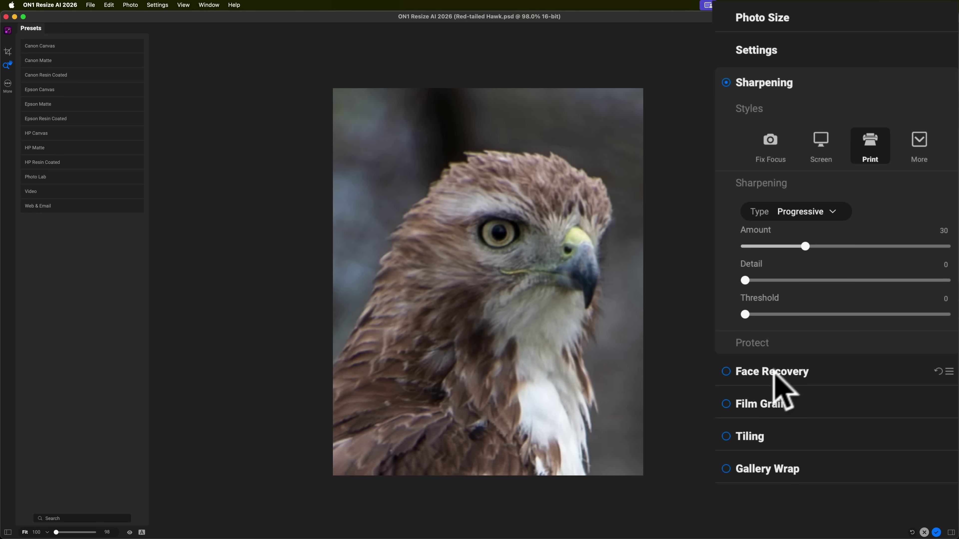
pyautogui.click(755, 402)
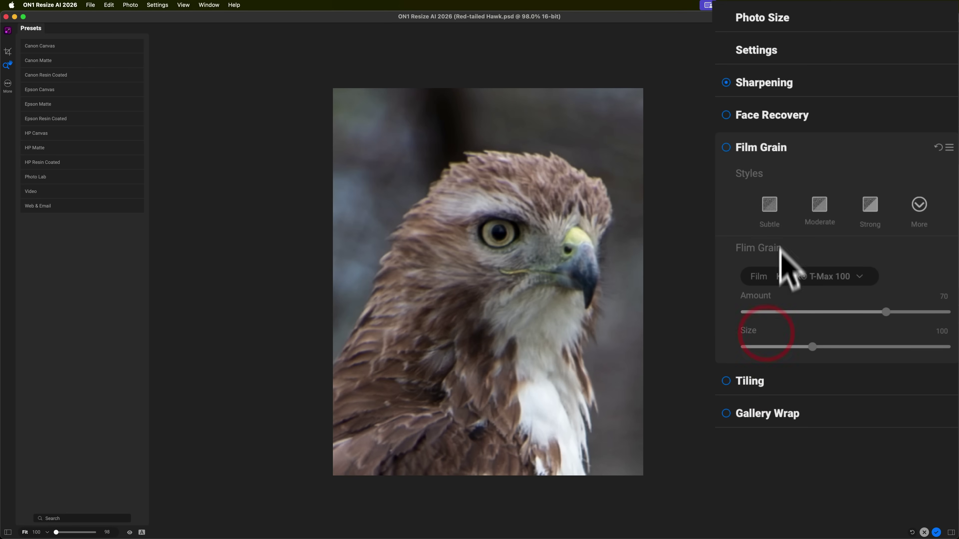
pyautogui.click(768, 147)
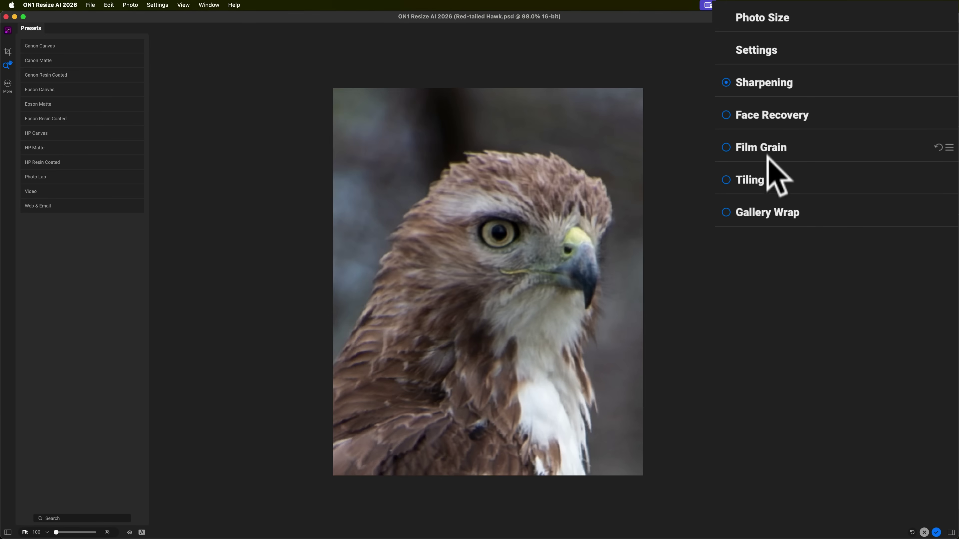
pyautogui.click(762, 176)
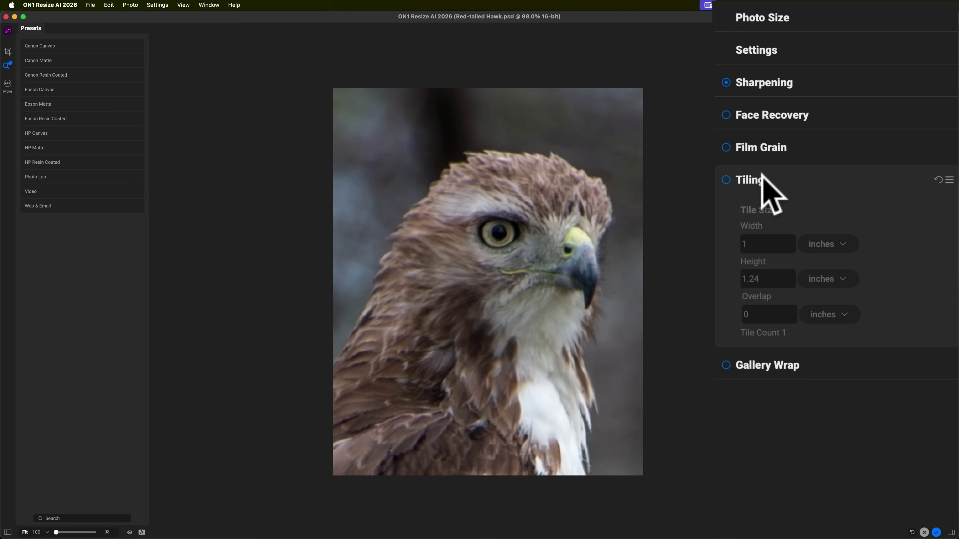
pyautogui.click(762, 178)
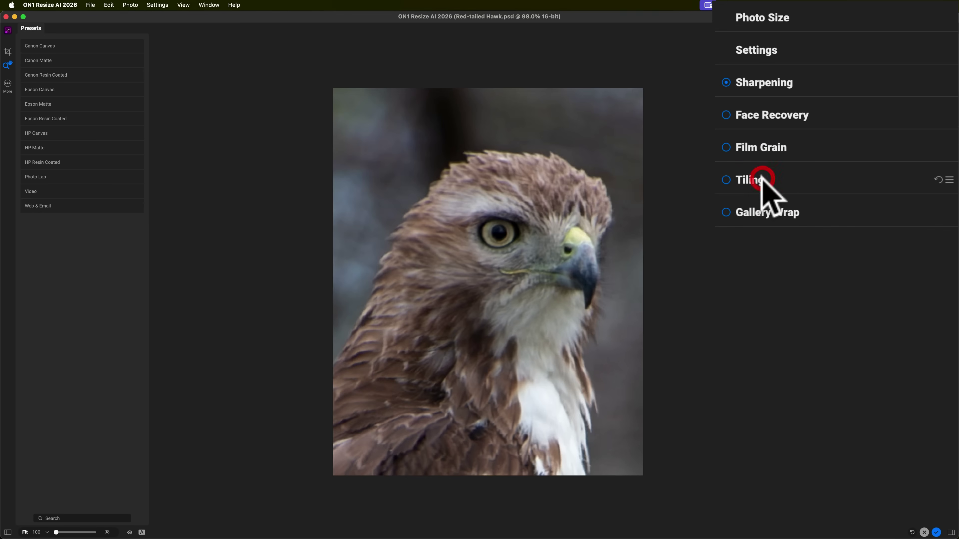
pyautogui.click(760, 212)
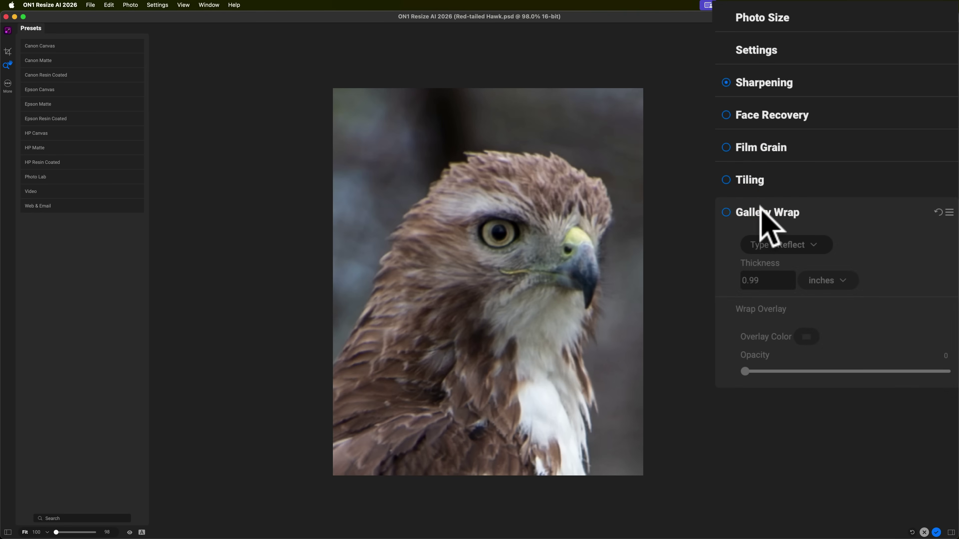
pyautogui.click(767, 219)
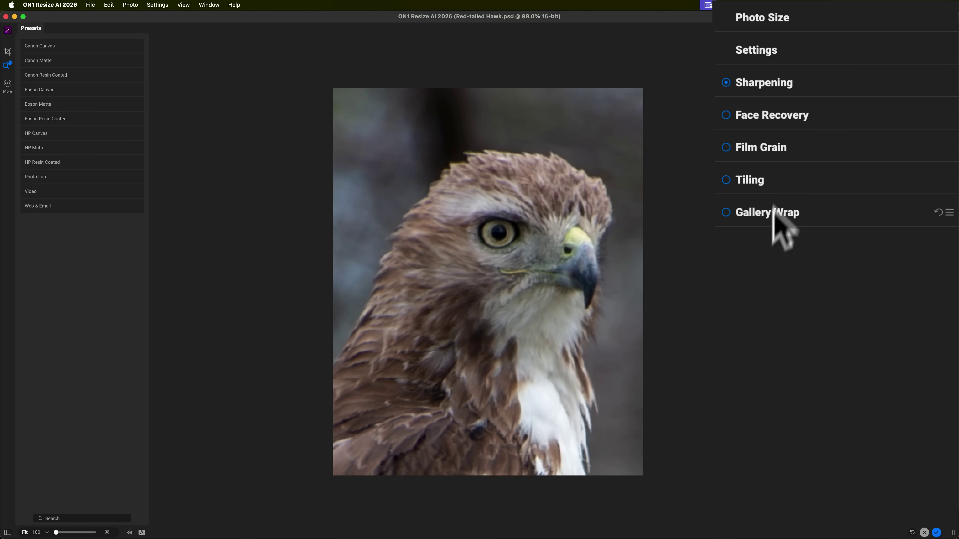
pyautogui.click(780, 14)
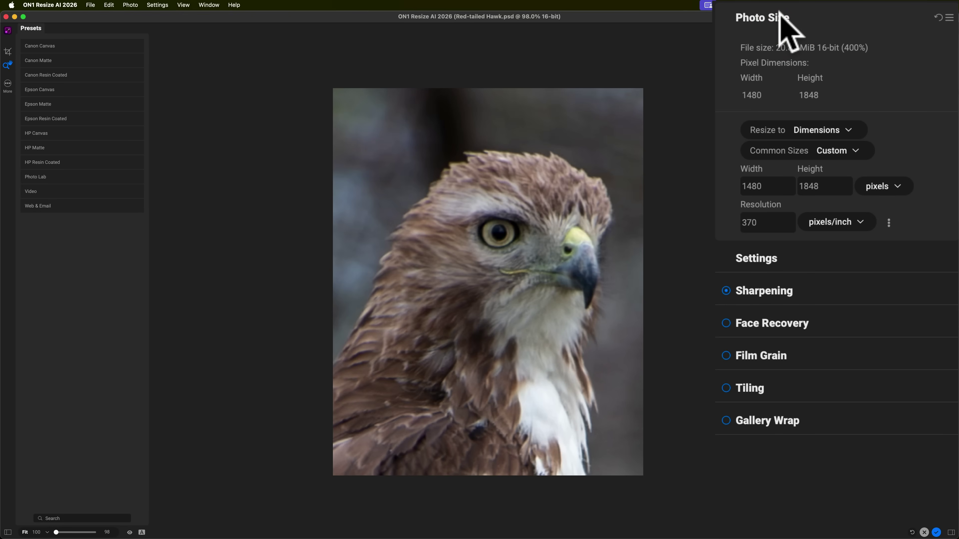
pyautogui.click(780, 16)
pyautogui.click(772, 48)
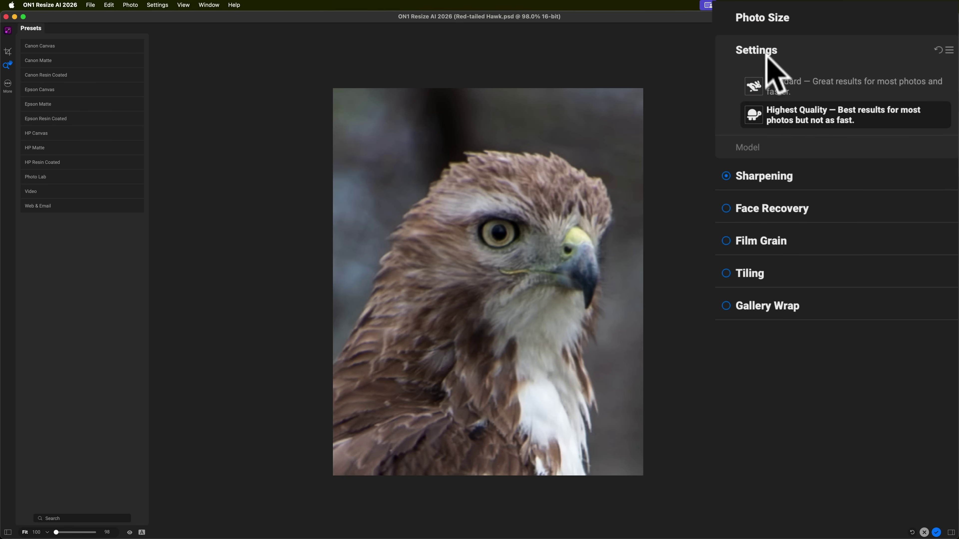
pyautogui.click(766, 48)
pyautogui.click(766, 80)
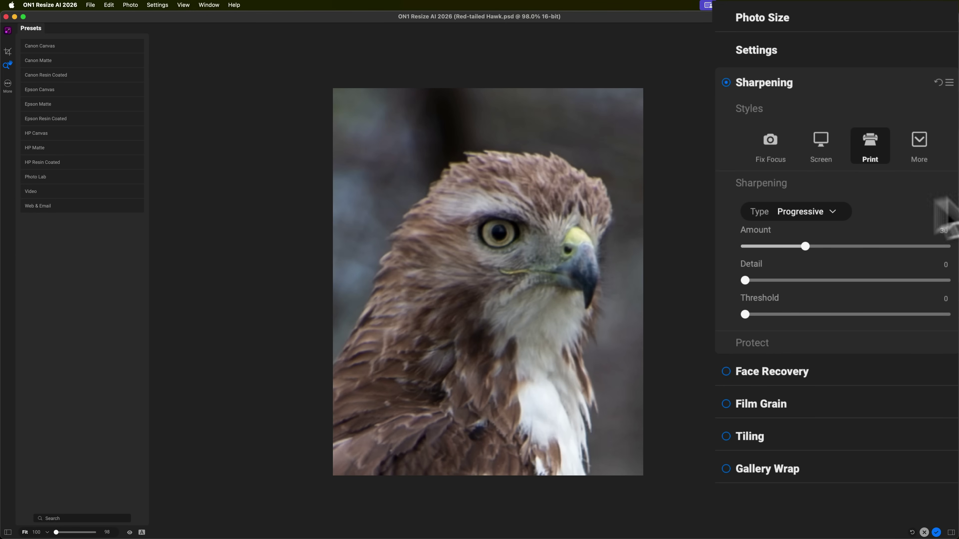
pyautogui.click(917, 146)
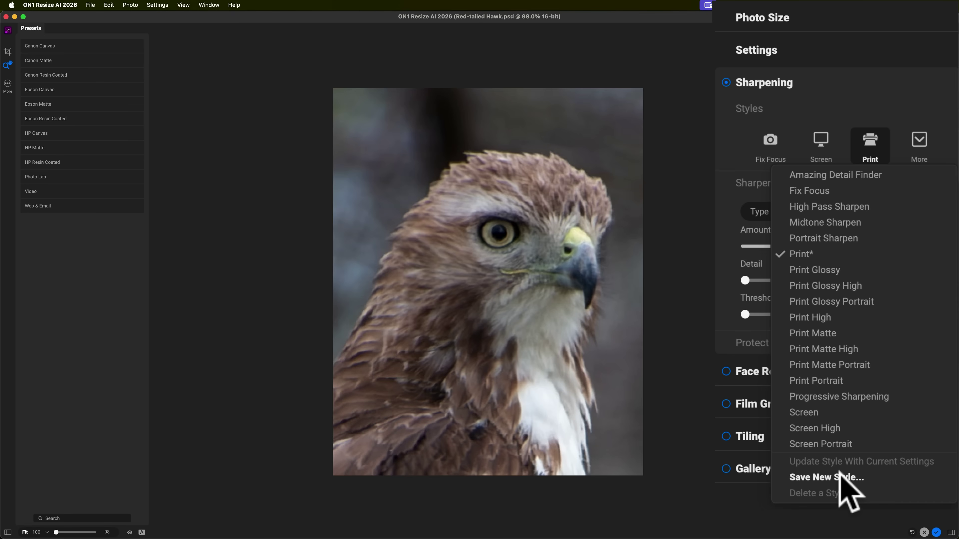
pyautogui.click(713, 233)
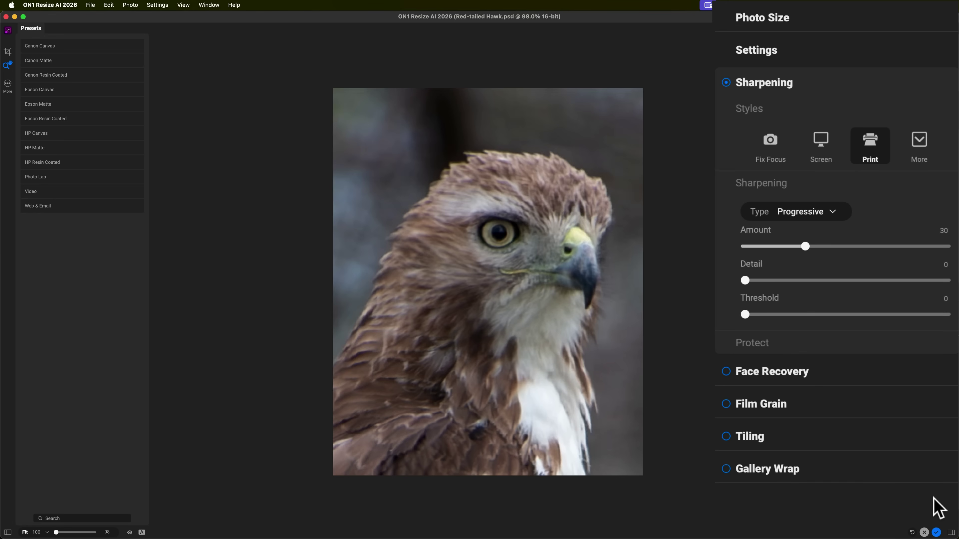
# Apply the resize and rename the output to 'Resize AI-Red-tailed Hawk'
pyautogui.click(936, 533)
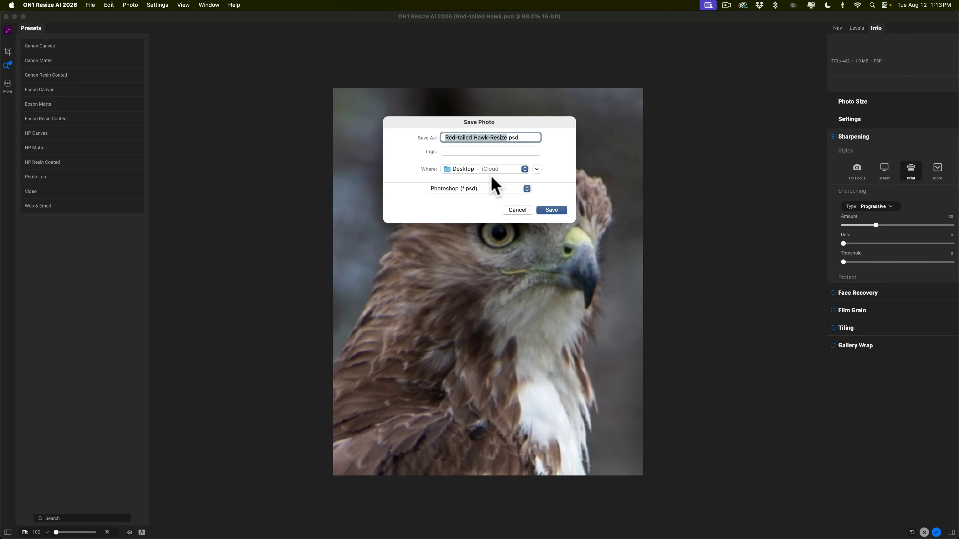
pyautogui.click(506, 138)
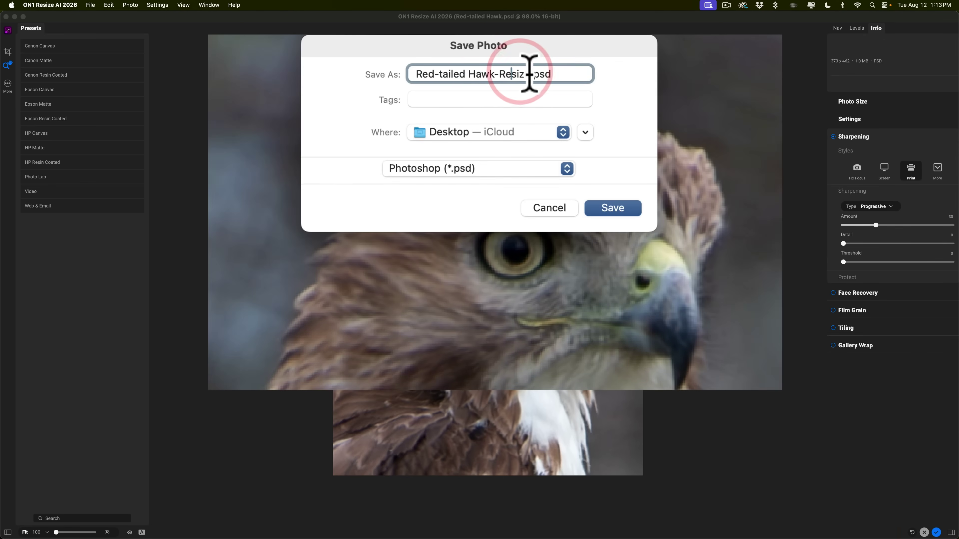
pyautogui.moveTo(531, 74); pyautogui.dragTo(497, 74)
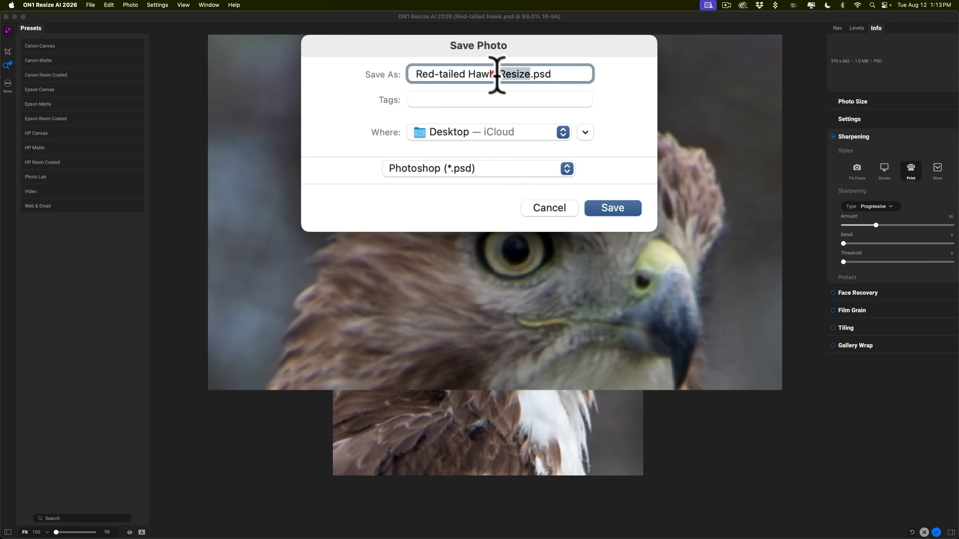
pyautogui.press('BackSpace')
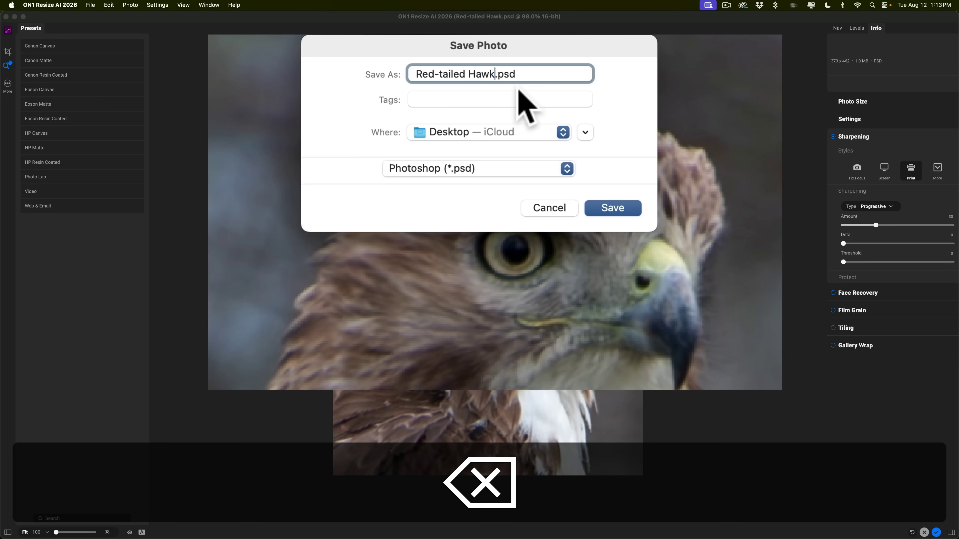
pyautogui.click(471, 74)
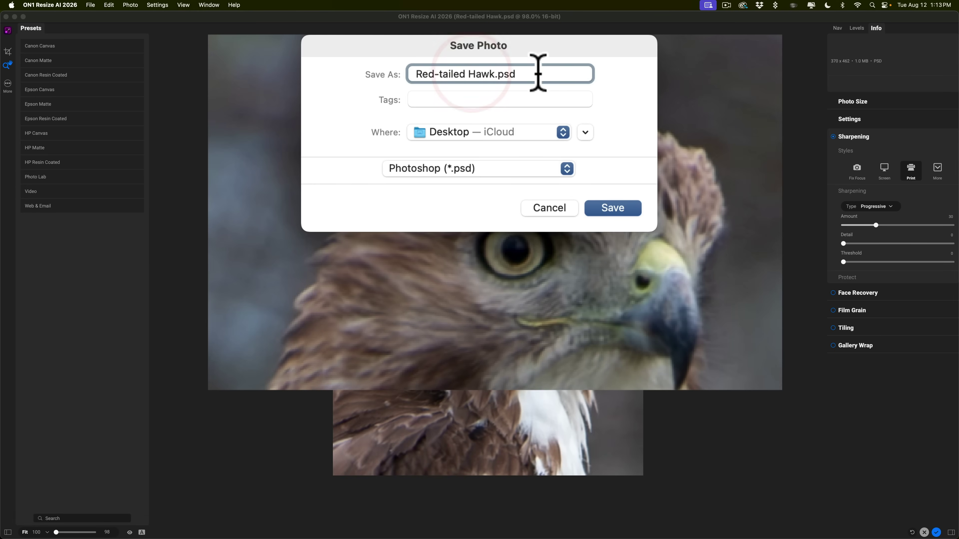
pyautogui.write('Resize')
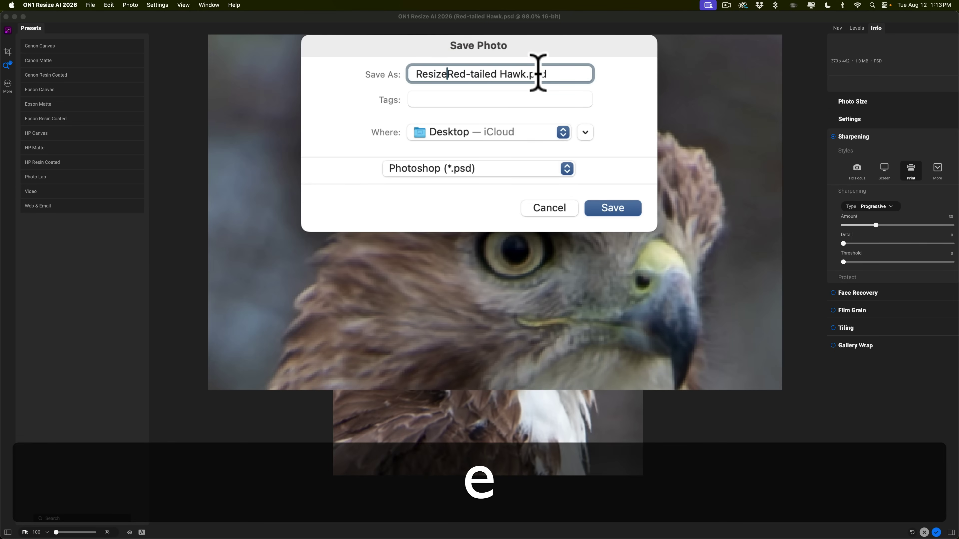
pyautogui.write(' AI-')
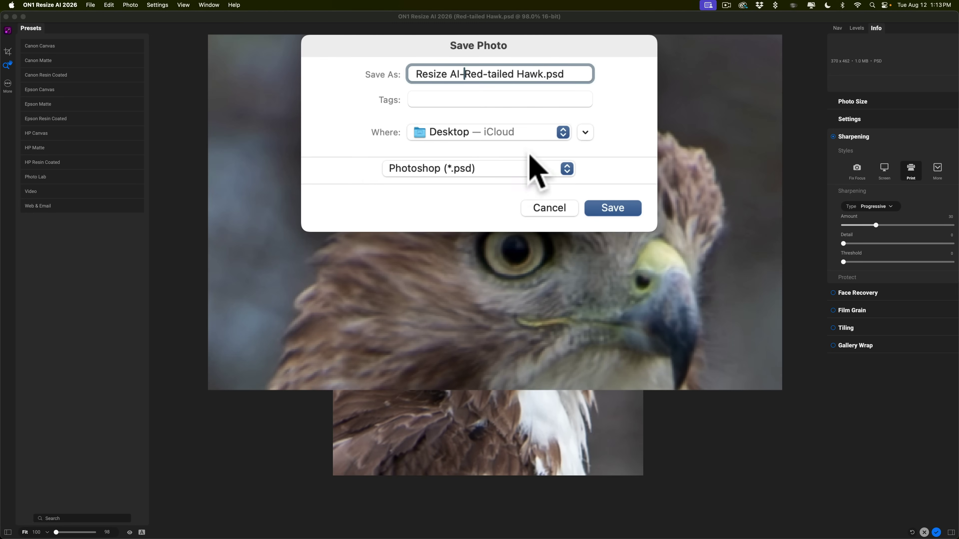
# Save it as a JPEG on the Desktop at quality 100
pyautogui.click(531, 168)
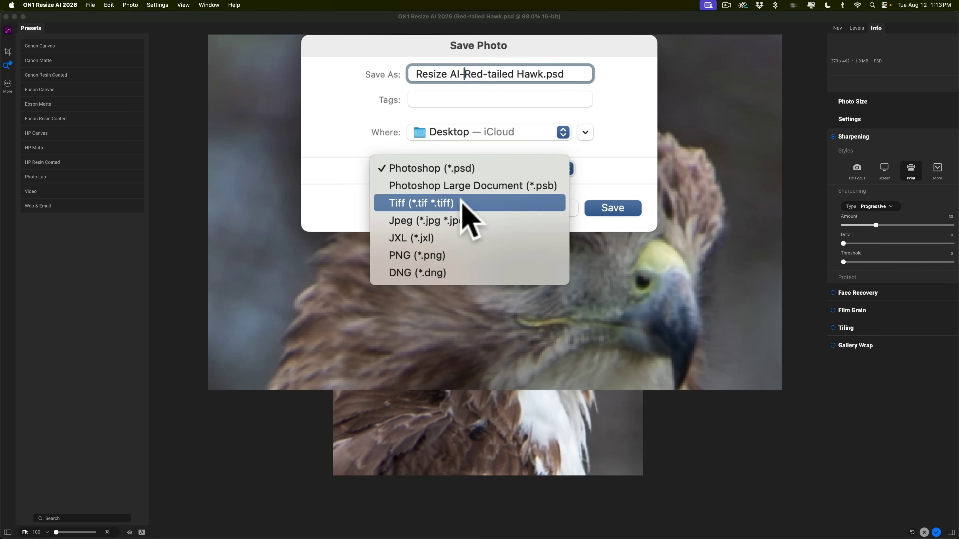
pyautogui.click(459, 214)
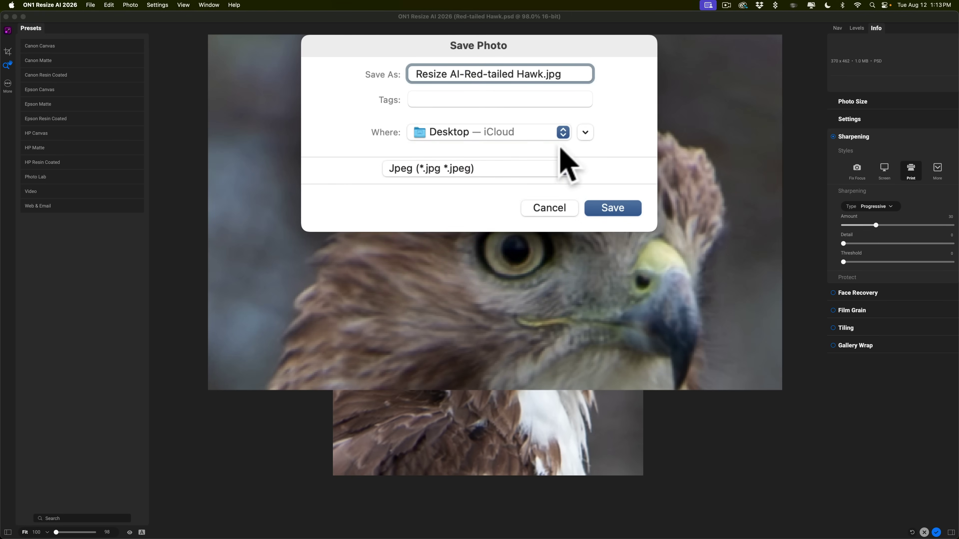
pyautogui.click(585, 133)
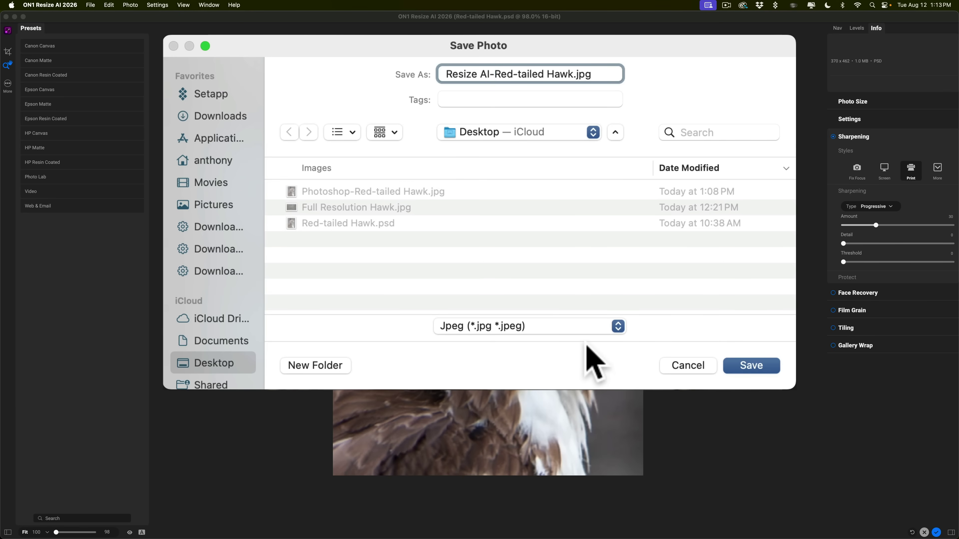
pyautogui.click(740, 365)
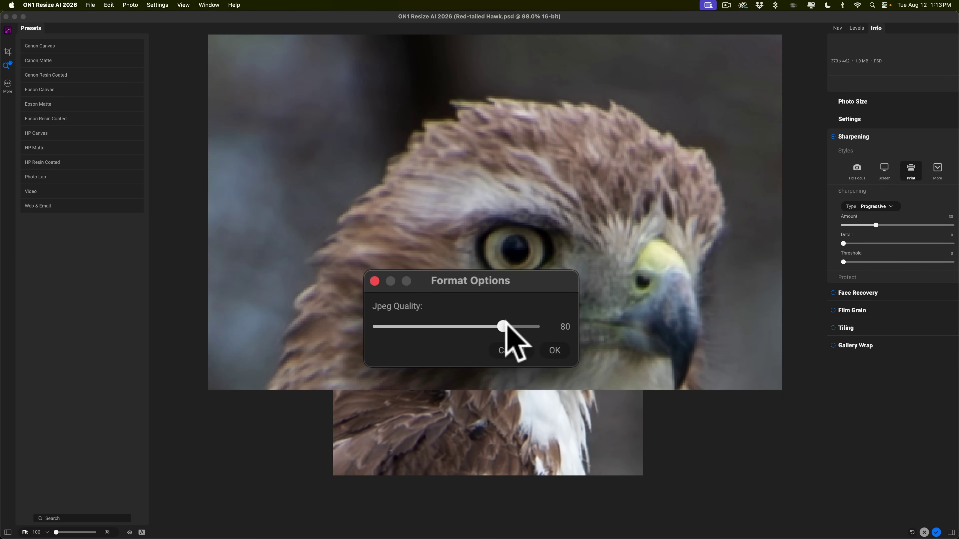
pyautogui.moveTo(505, 327); pyautogui.dragTo(567, 325)
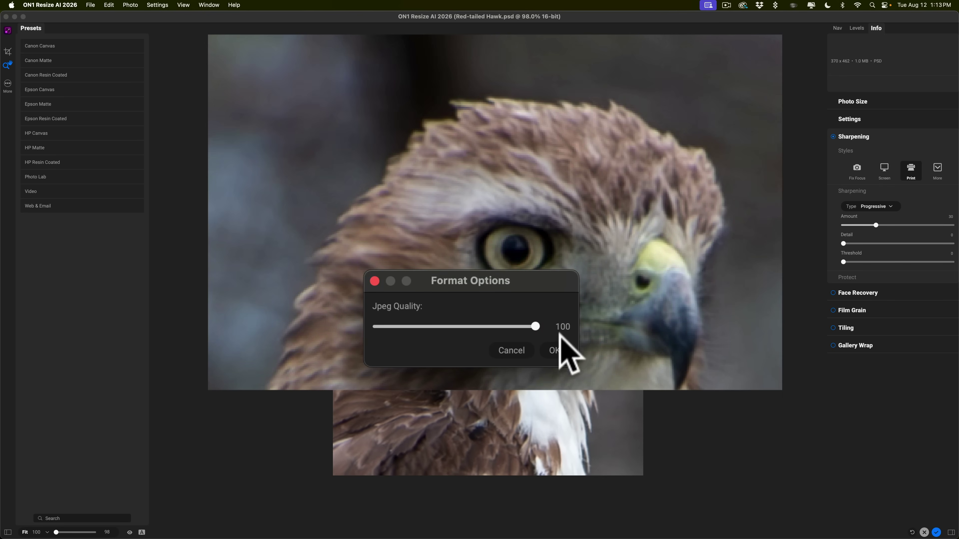
pyautogui.click(555, 348)
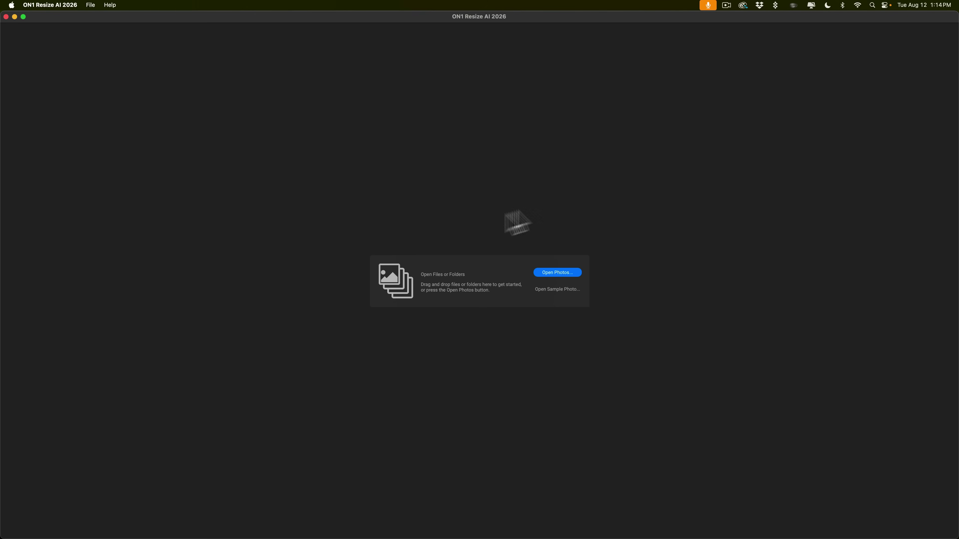
# Quit ON1 Resize AI 2026 from its app menu
pyautogui.click(36, 5)
pyautogui.click(40, 93)
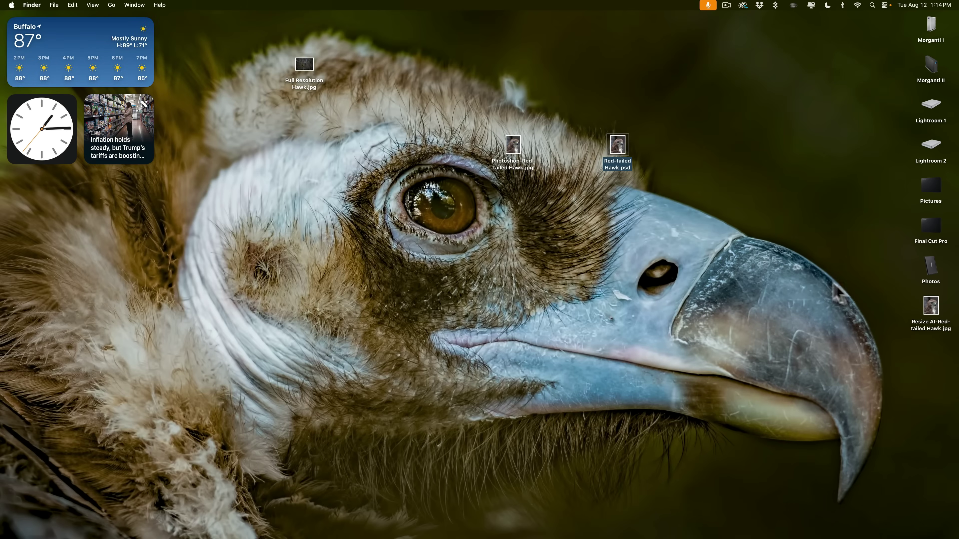
# Move Resize AI-Red-tailed Hawk.jpg beside the other hawk files and open both JPEGs in Photoshop
pyautogui.moveTo(931, 306); pyautogui.dragTo(513, 228)
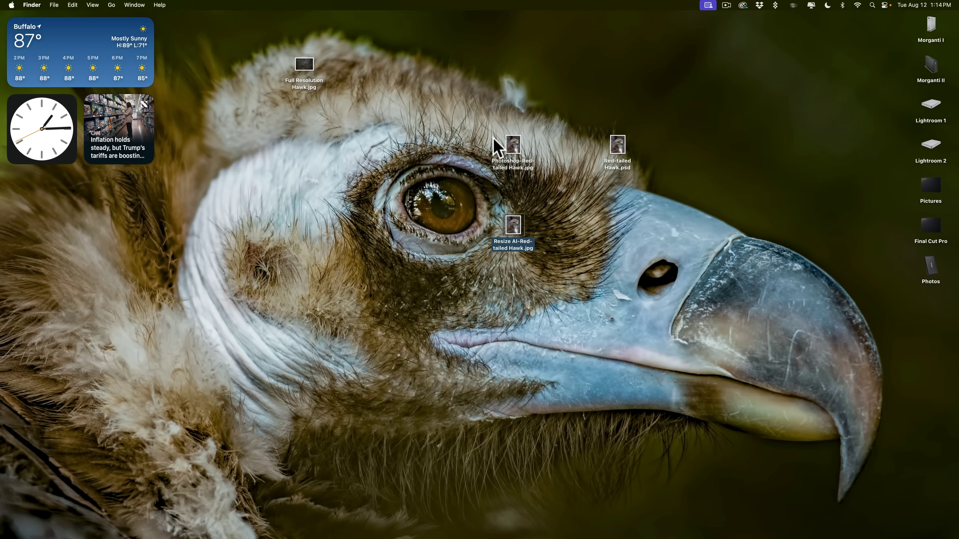
pyautogui.moveTo(492, 136); pyautogui.dragTo(534, 253)
pyautogui.moveTo(517, 149); pyautogui.dragTo(588, 523)
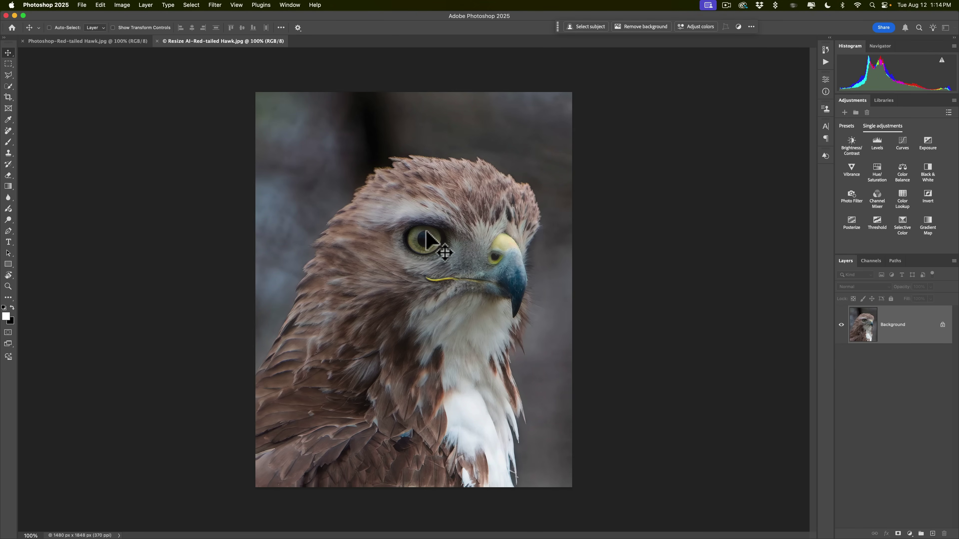
# Bring the Resize AI hawk into the Photoshop JPG as centred Layer 1 and fit to screen
pyautogui.moveTo(426, 239); pyautogui.dragTo(354, 188)
pyautogui.press('shift')
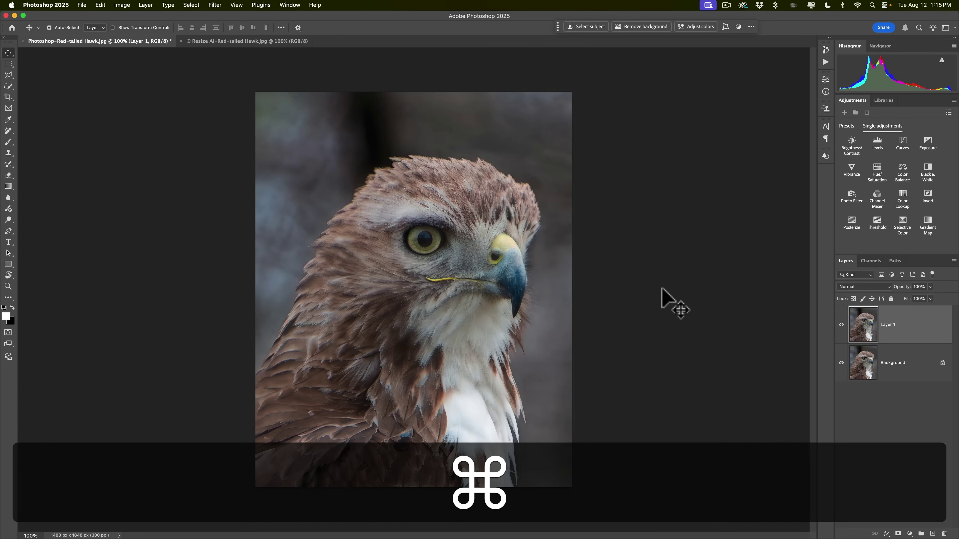
pyautogui.press('super+0')
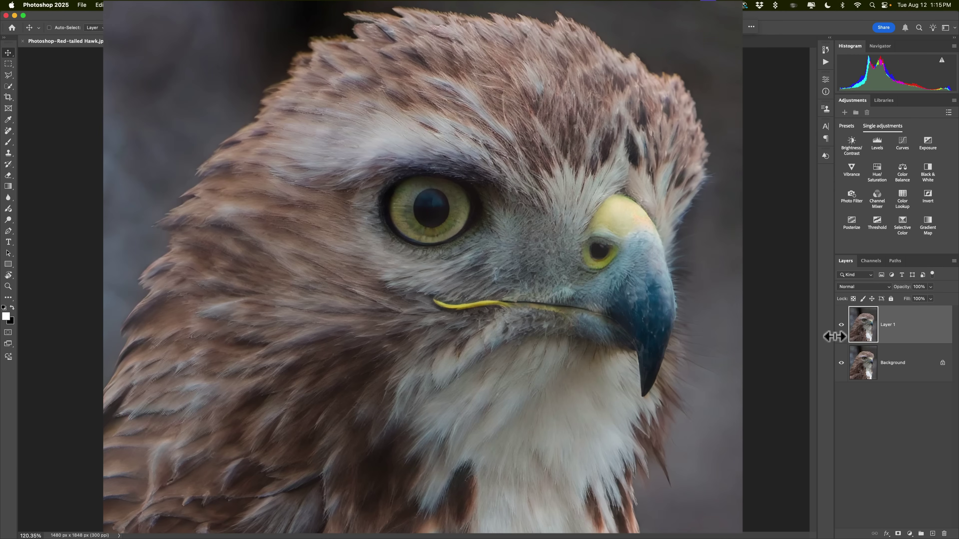
# Compare both upscales by toggling Layer 1, leaving it hidden with Background selected
pyautogui.click(841, 325)
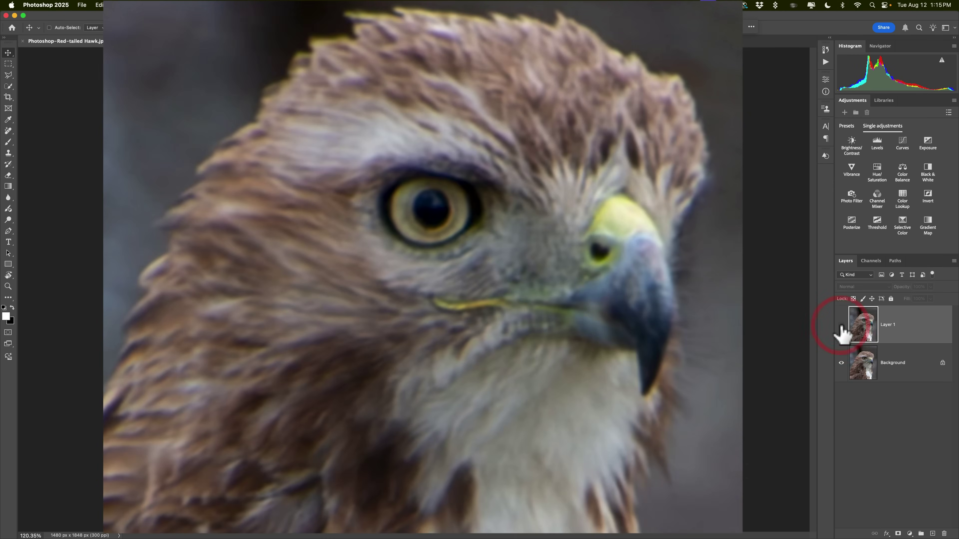
pyautogui.click(841, 325)
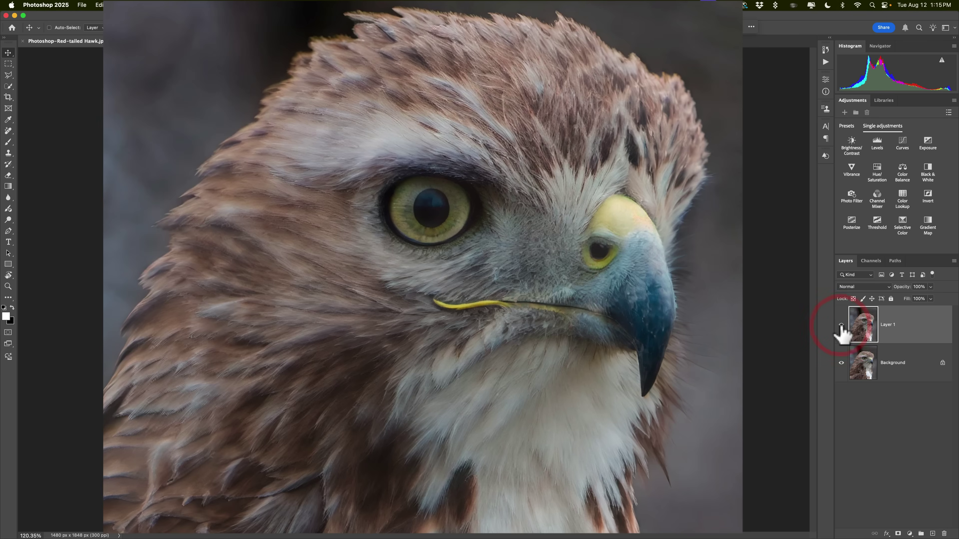
pyautogui.click(841, 325)
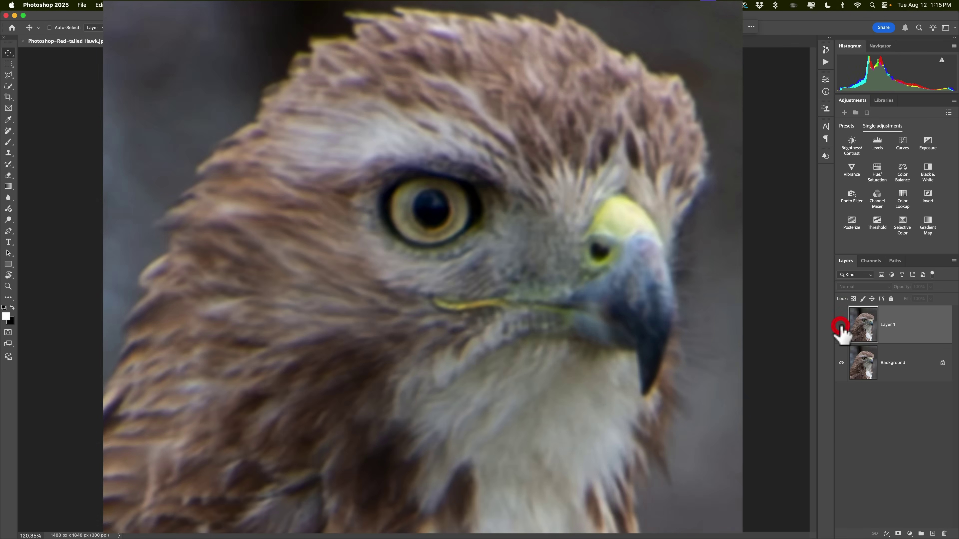
pyautogui.click(841, 325)
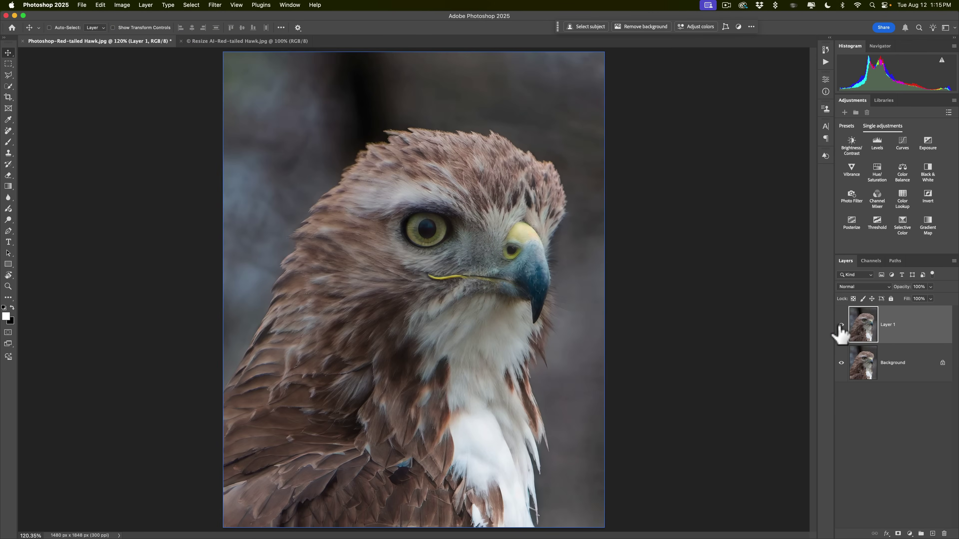
pyautogui.click(841, 325)
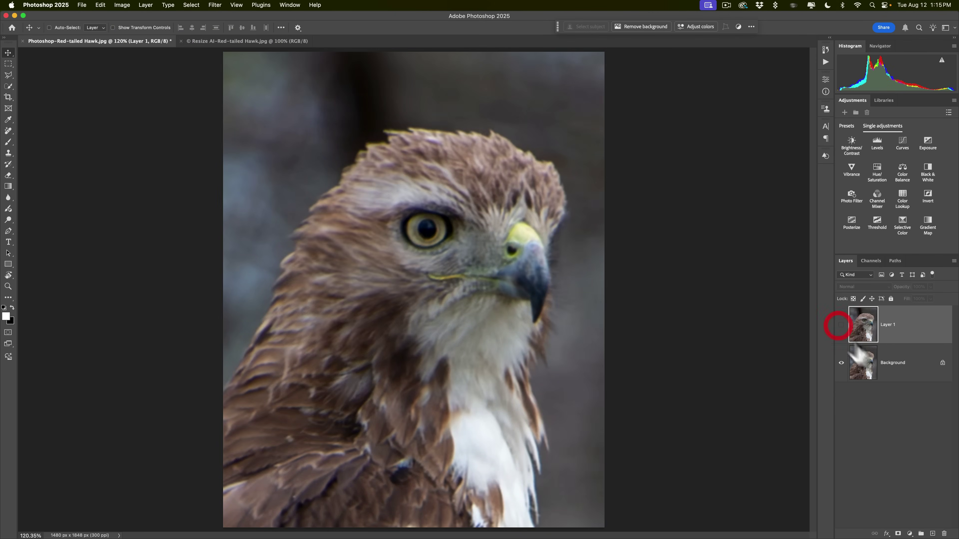
pyautogui.click(865, 363)
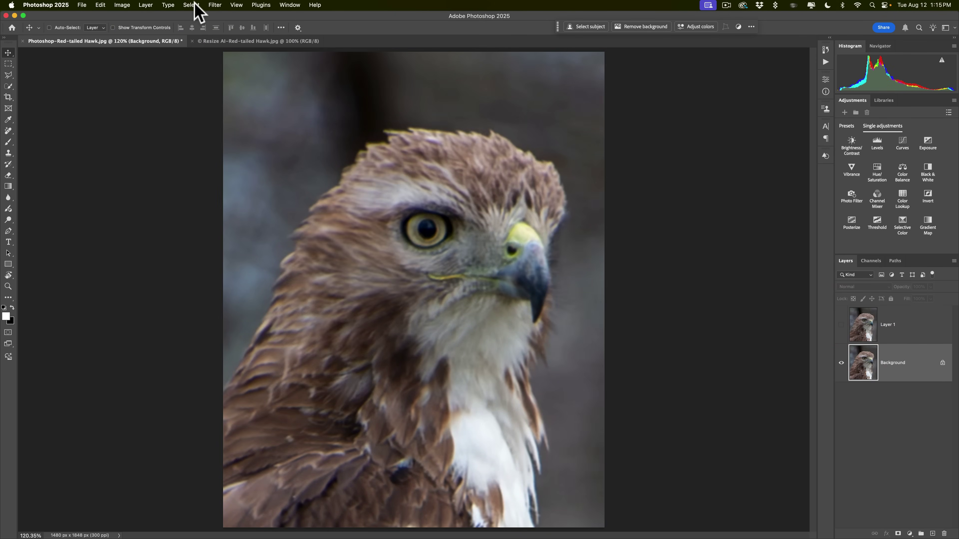
# Apply Smart Sharpen to the Background at Amount 200% and Radius 10.3 px
pyautogui.click(215, 5)
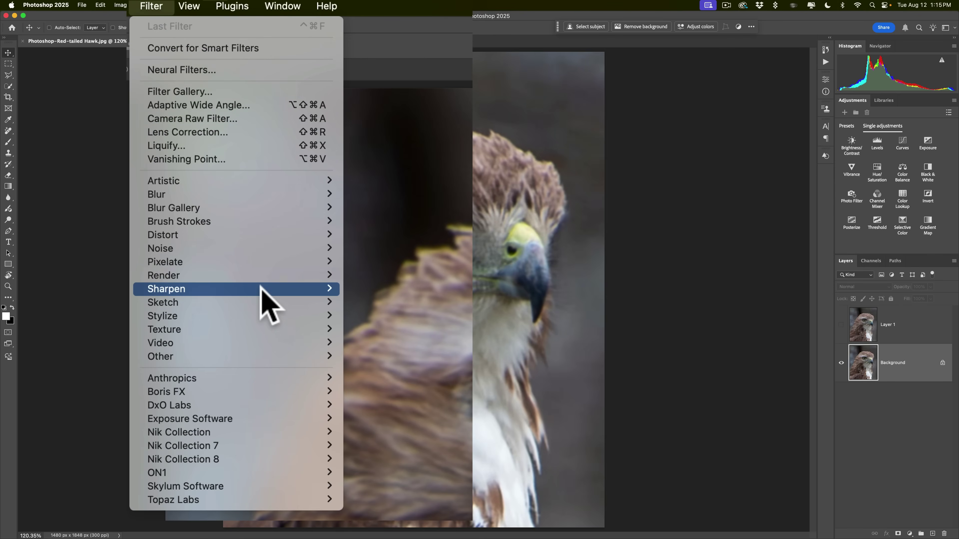
pyautogui.moveTo(264, 291)
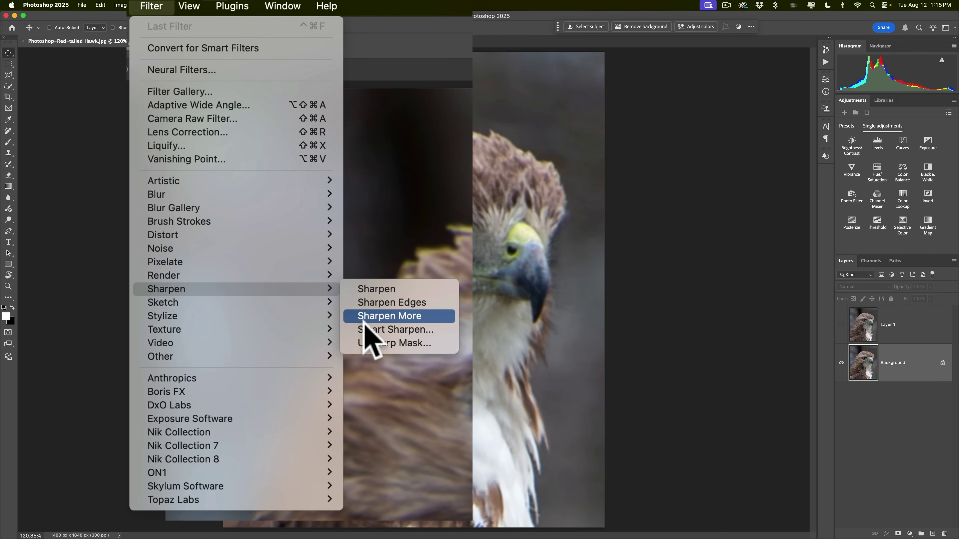
pyautogui.click(378, 329)
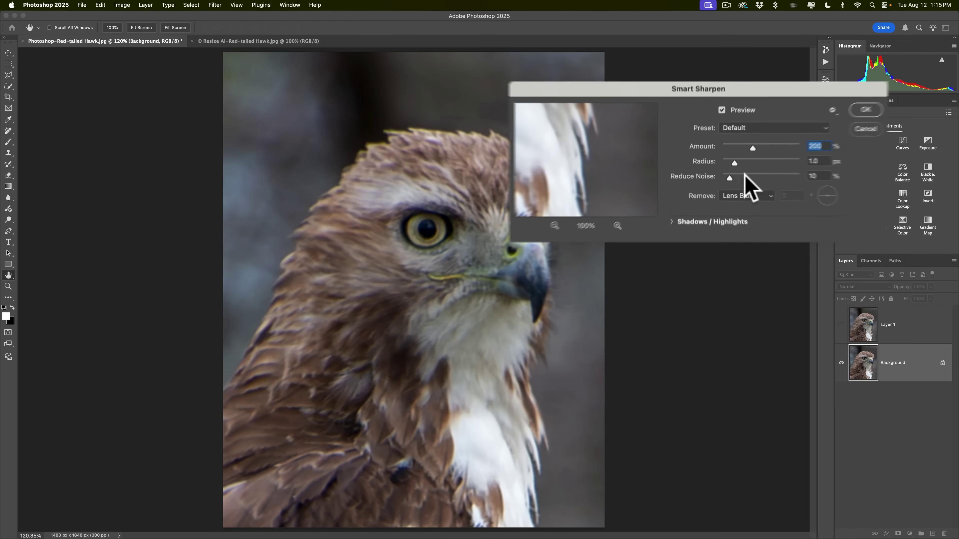
pyautogui.moveTo(743, 159); pyautogui.dragTo(771, 159)
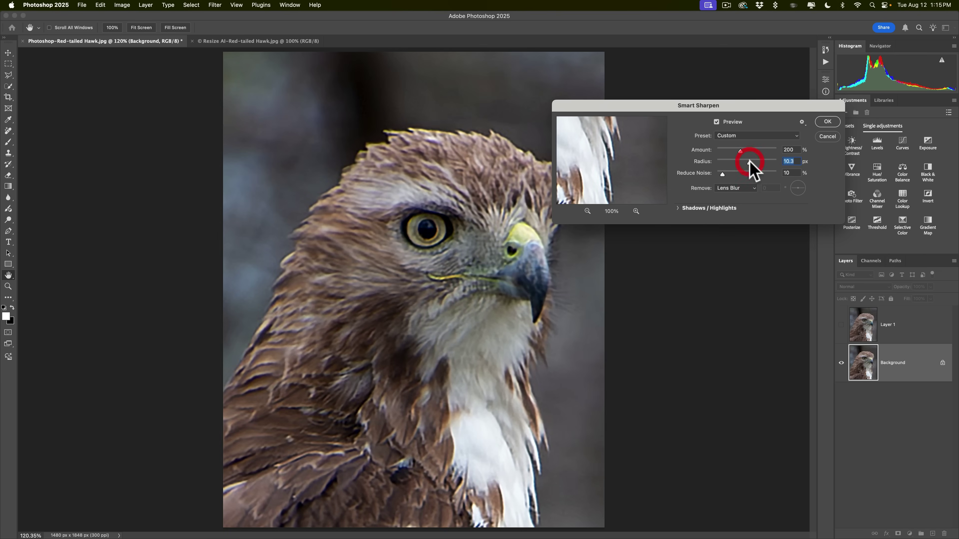
pyautogui.click(824, 122)
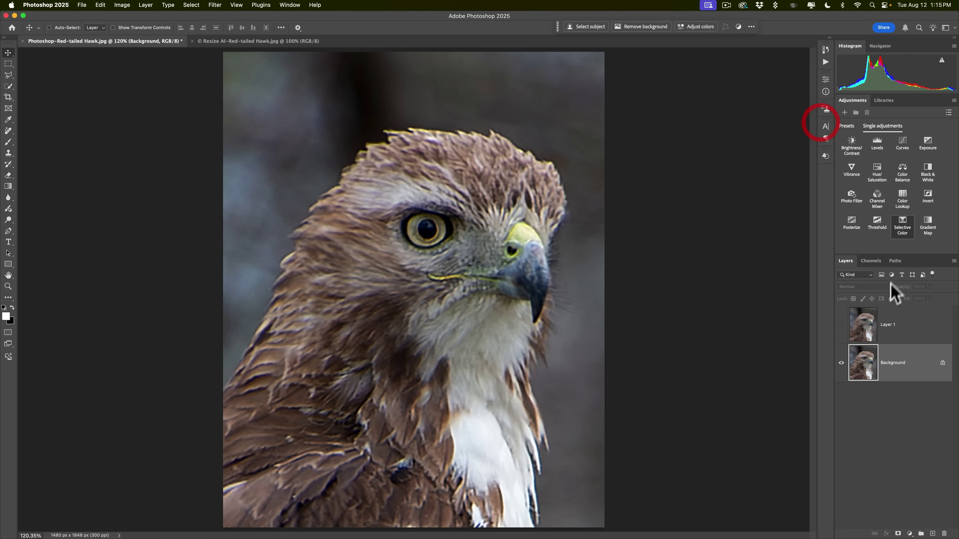
# Compare Layer 1 against the sharpened Background, ending with Layer 1 visible
pyautogui.click(841, 325)
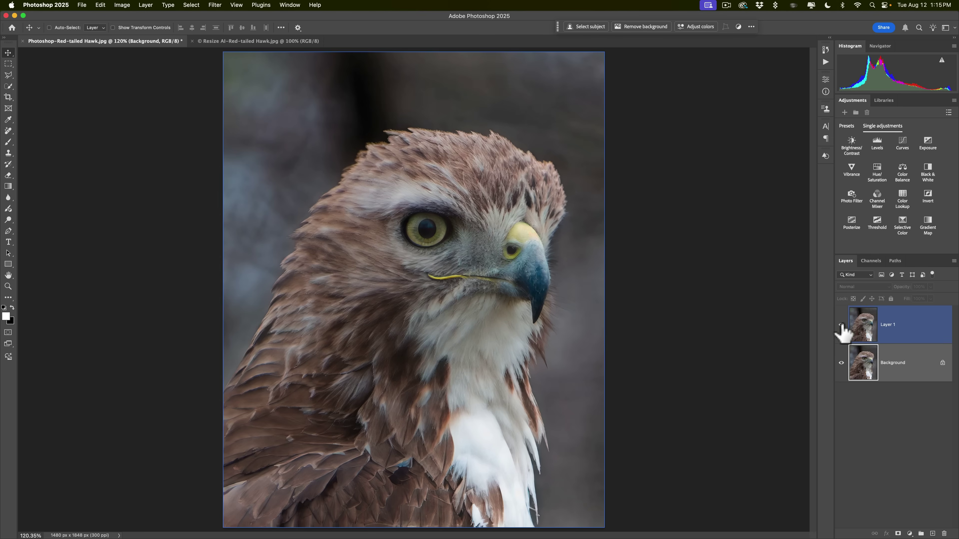
pyautogui.click(841, 325)
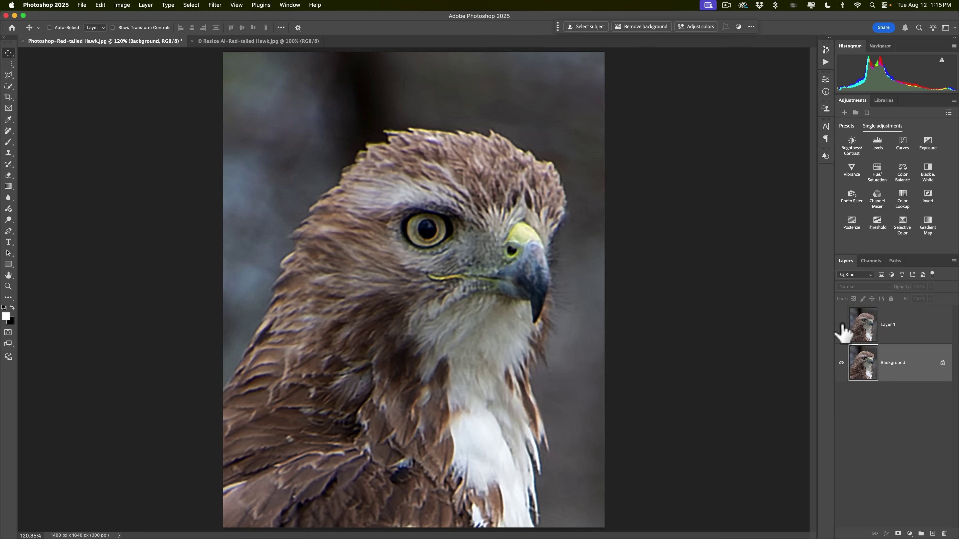
pyautogui.click(841, 325)
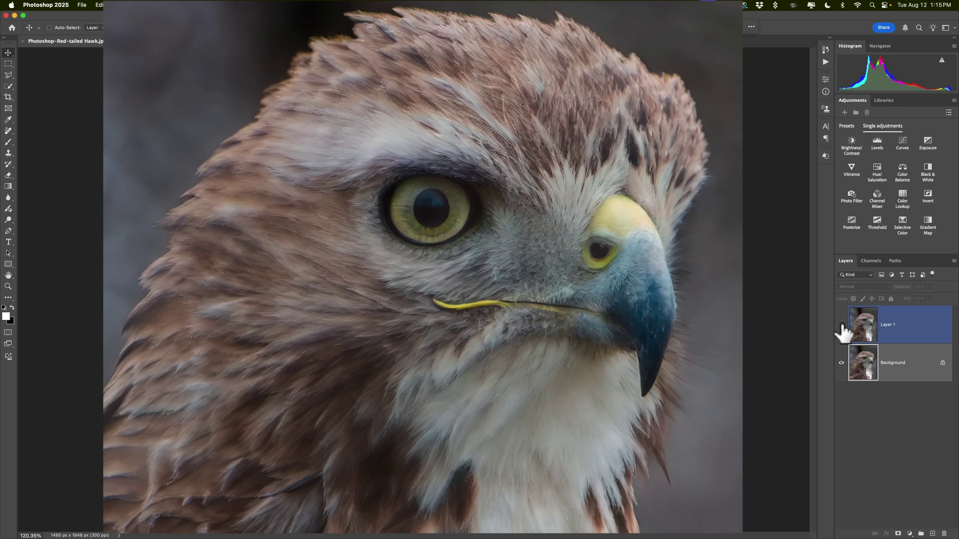
pyautogui.click(841, 325)
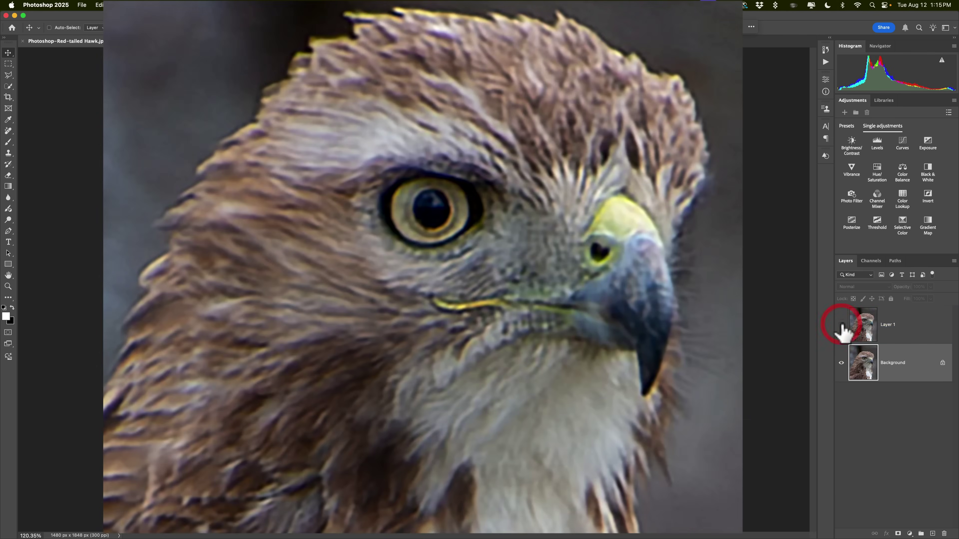
pyautogui.click(841, 324)
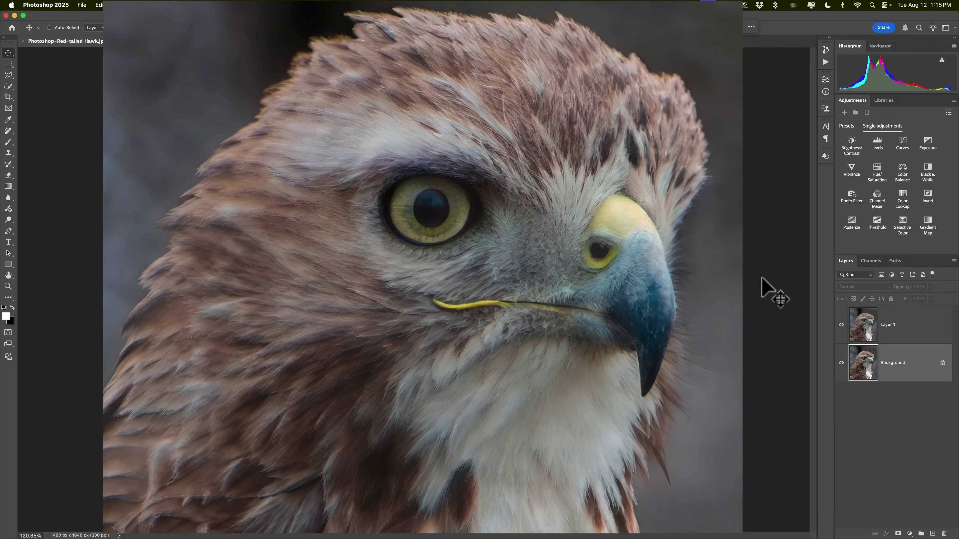